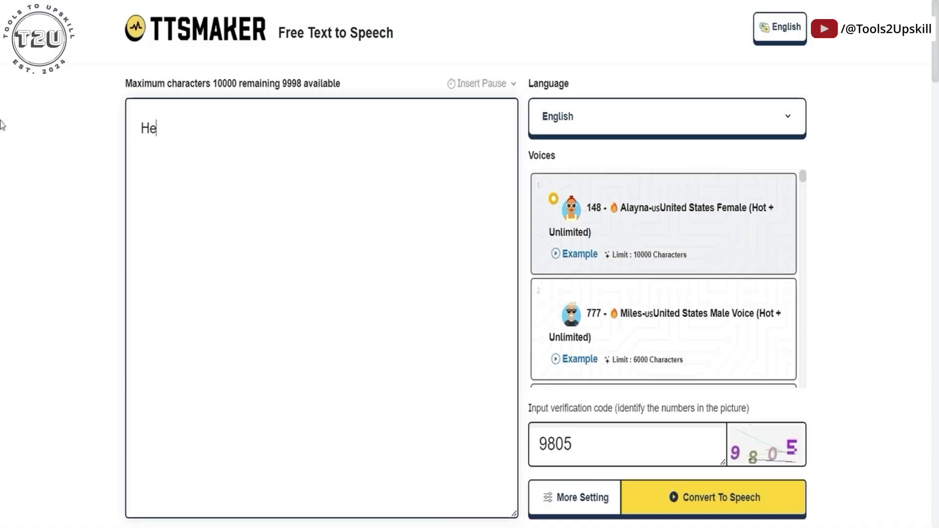
# Complete the text as "Hey there! I hope this video helps you." and convert it to speech
pyautogui.write('! I h')
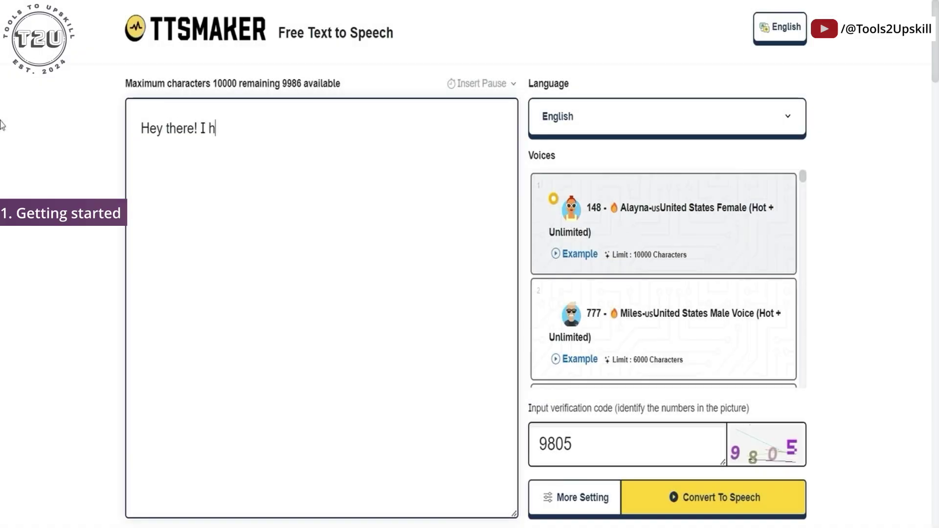
pyautogui.write('ope this video helps you')
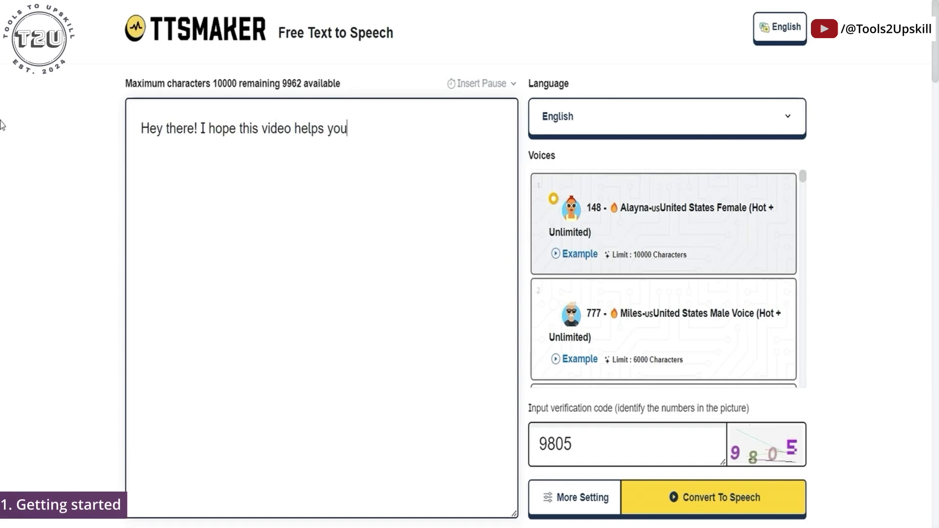
pyautogui.write('.')
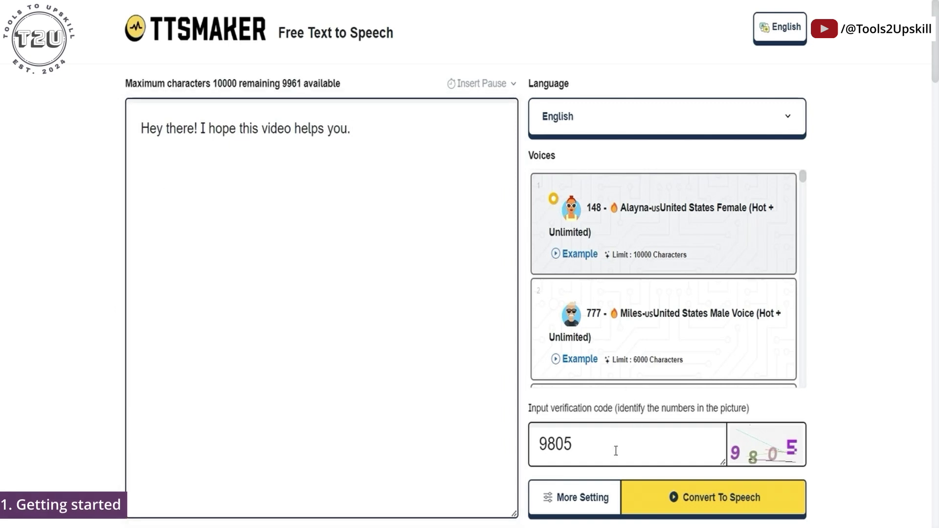
pyautogui.click(660, 497)
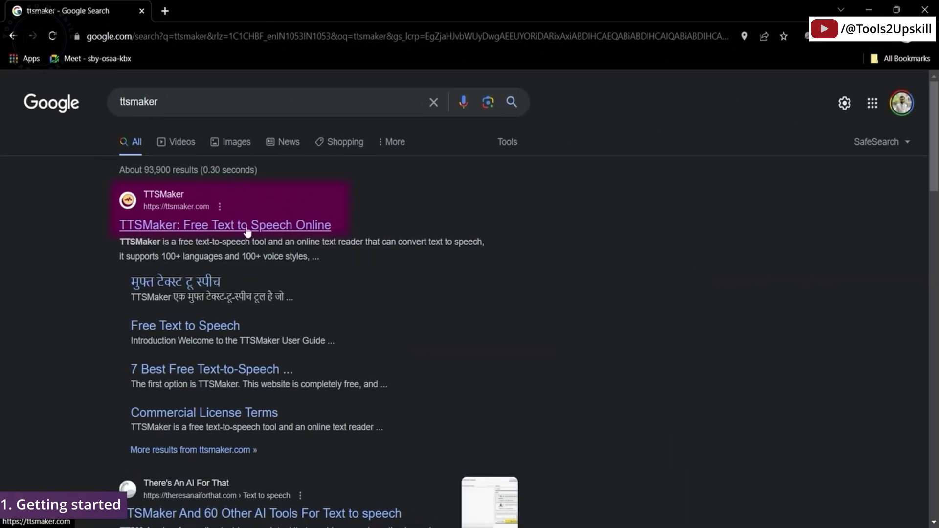
# Open the "TTSMaker: Free Text to Speech Online" website from the search results
pyautogui.click(247, 228)
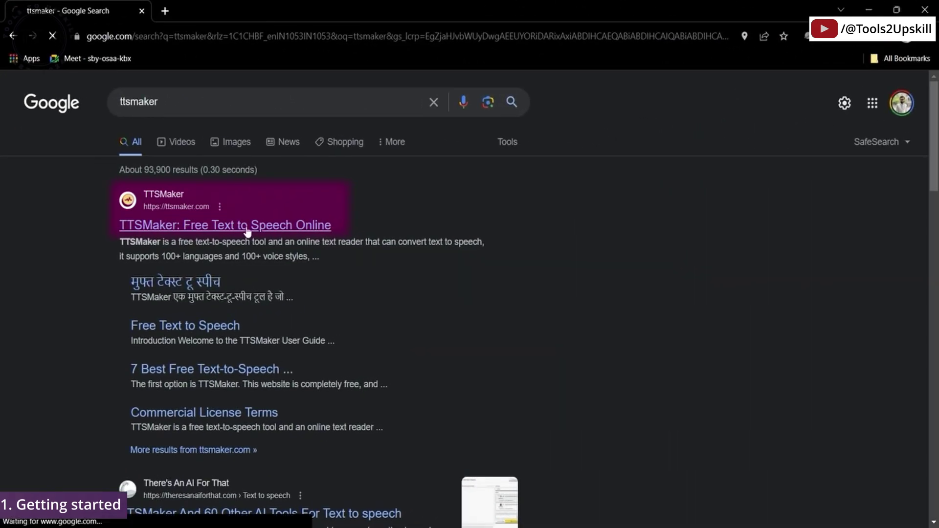
pyautogui.click(248, 230)
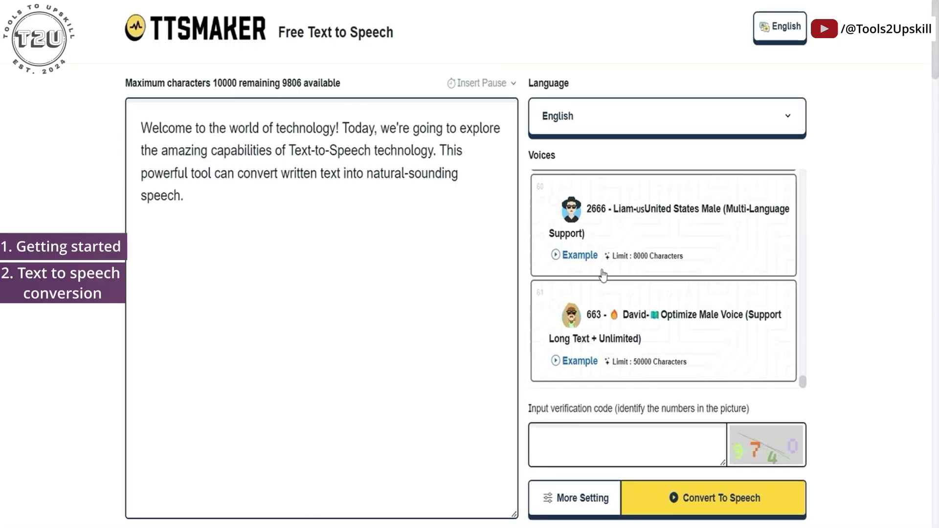
# Play the example of voice 148 - Alayna, United States Female, and select that voice
pyautogui.scroll(10, 644, 266)
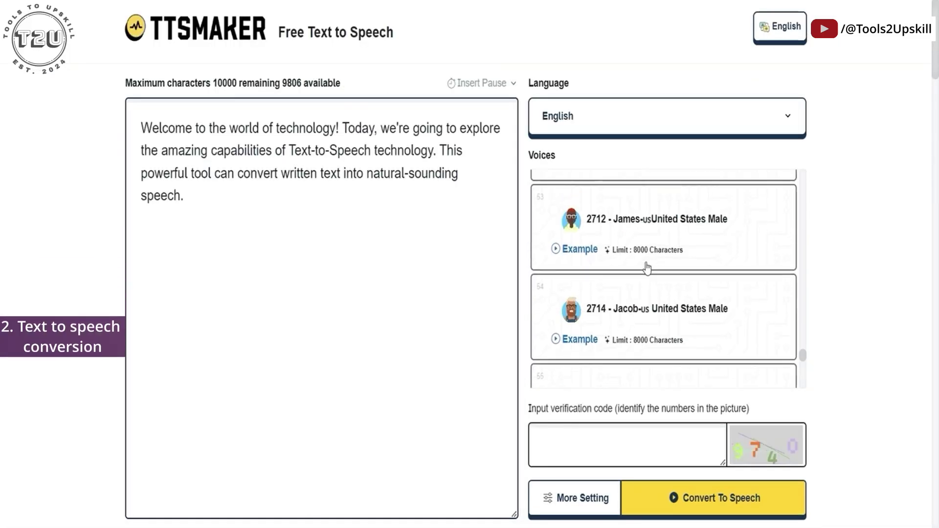
pyautogui.scroll(5, 646, 268)
pyautogui.scroll(5, 655, 293)
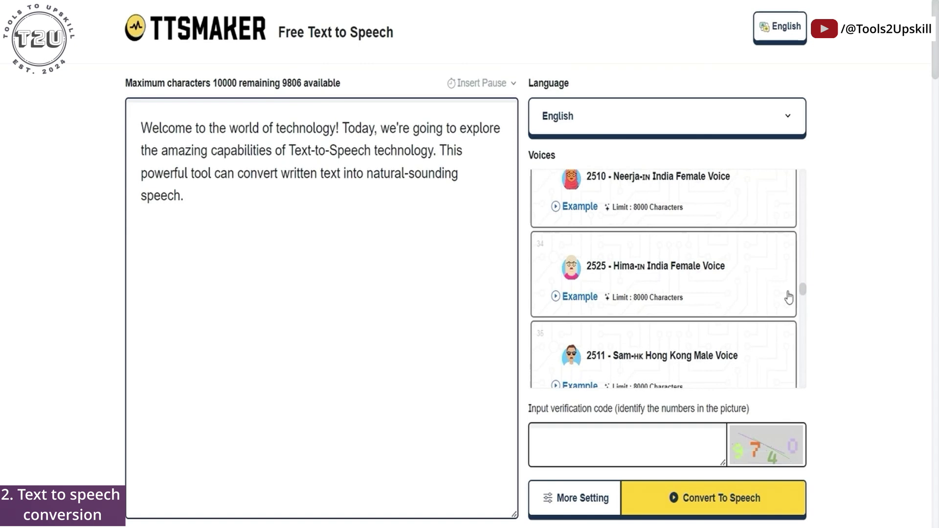
pyautogui.scroll(-20, 665, 293)
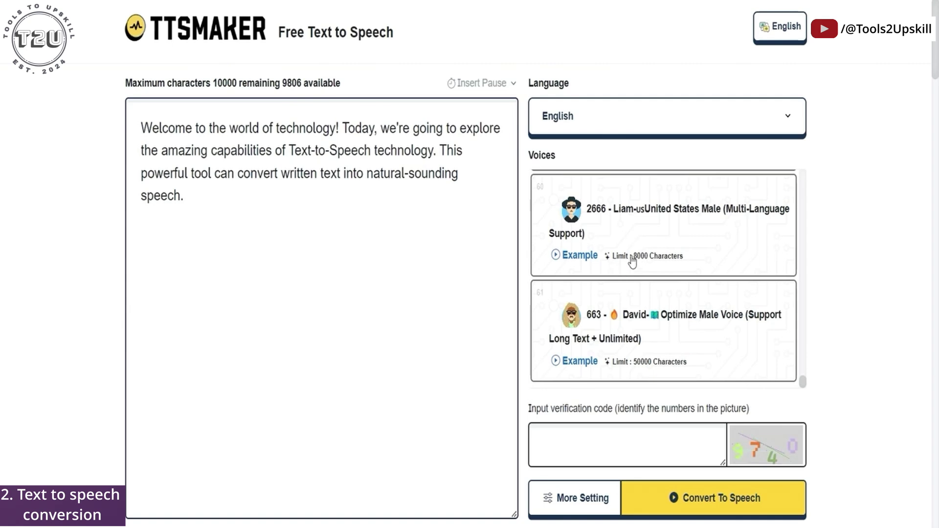
pyautogui.moveTo(803, 386); pyautogui.dragTo(802, 176)
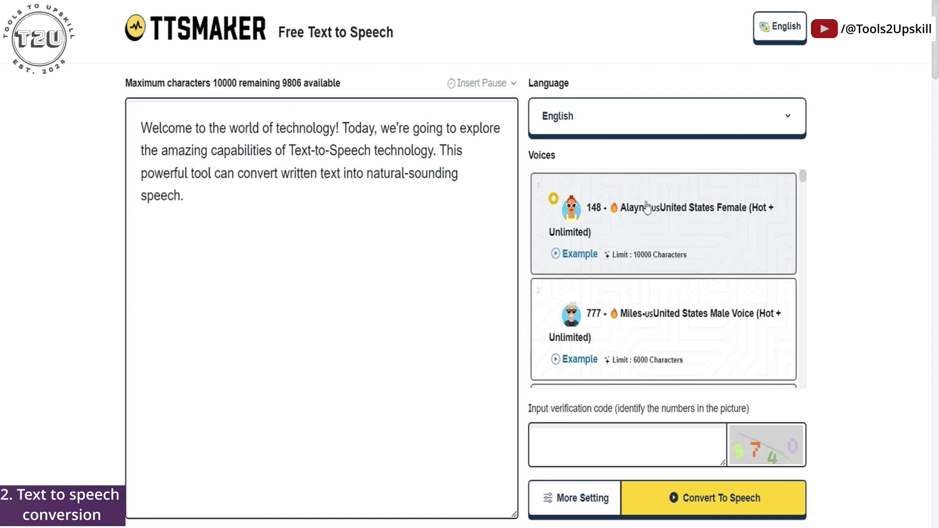
pyautogui.click(569, 259)
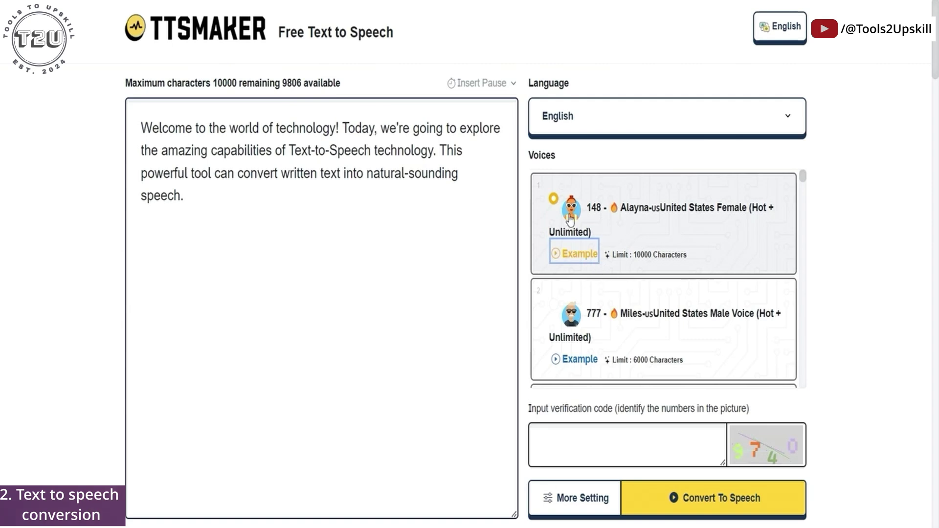
pyautogui.click(555, 200)
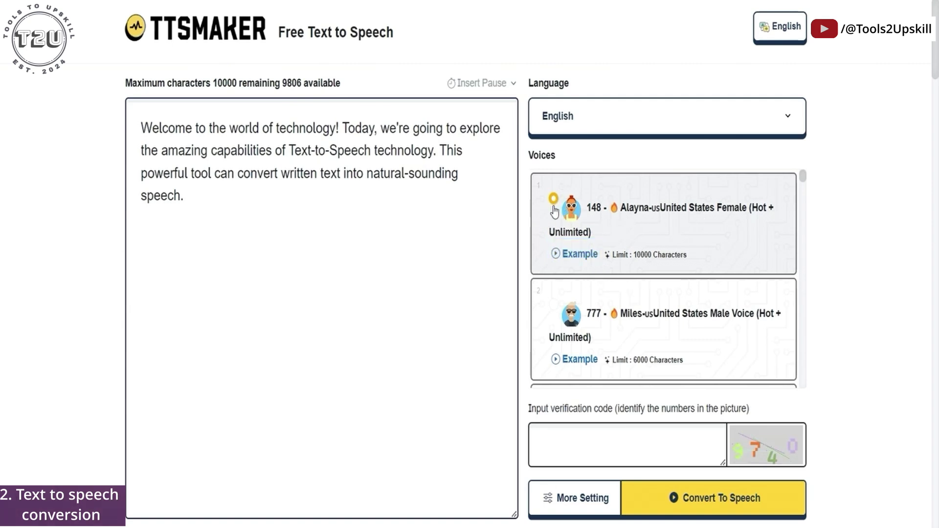
# Enter the verification code from the picture and convert the welcome text to speech
pyautogui.click(593, 434)
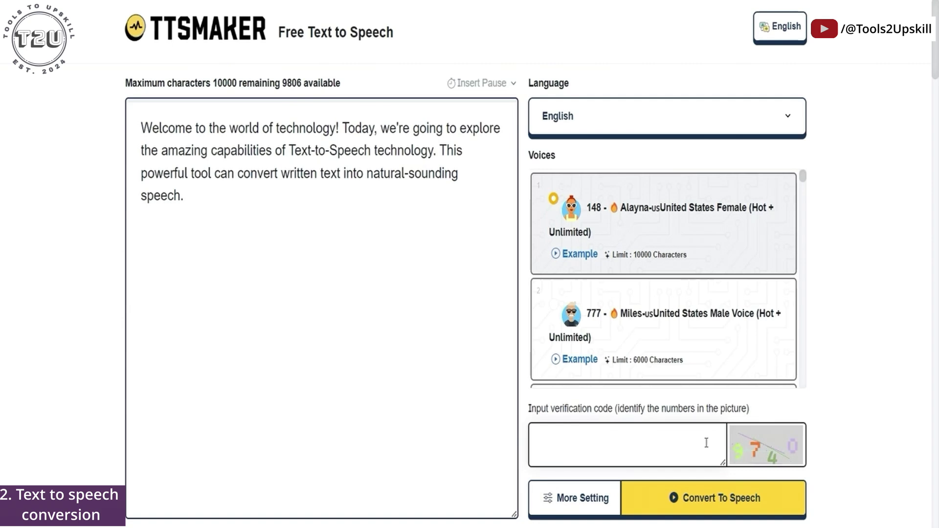
pyautogui.write('9740')
pyautogui.click(683, 507)
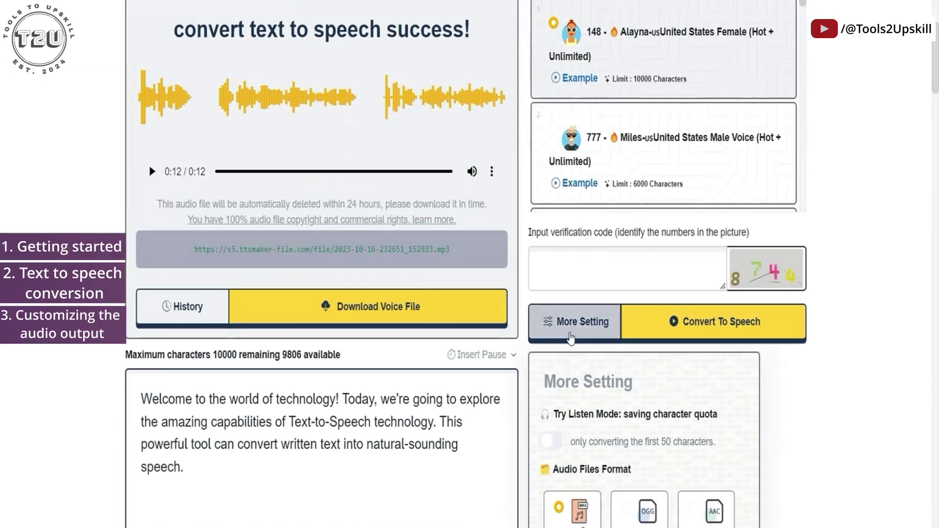
# Show the additional conversion settings and set the audio quality to High Quality (large size, slow synthesis)
pyautogui.click(570, 337)
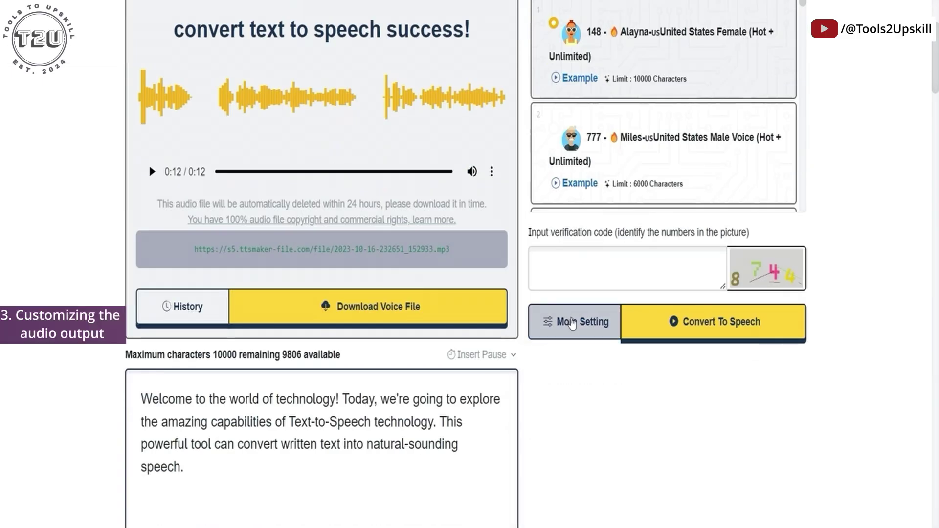
pyautogui.scroll(-3, 570, 327)
pyautogui.click(573, 155)
pyautogui.scroll(-3, 662, 309)
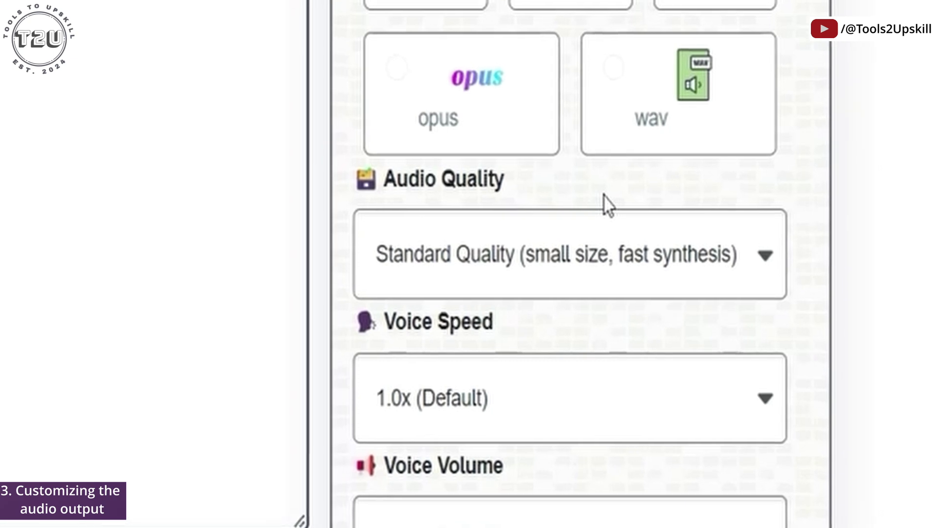
pyautogui.click(518, 244)
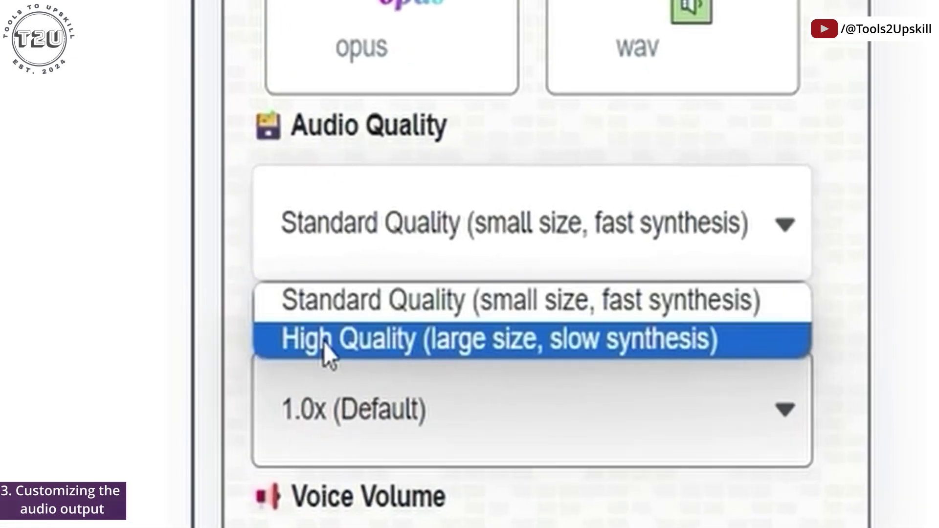
pyautogui.click(323, 341)
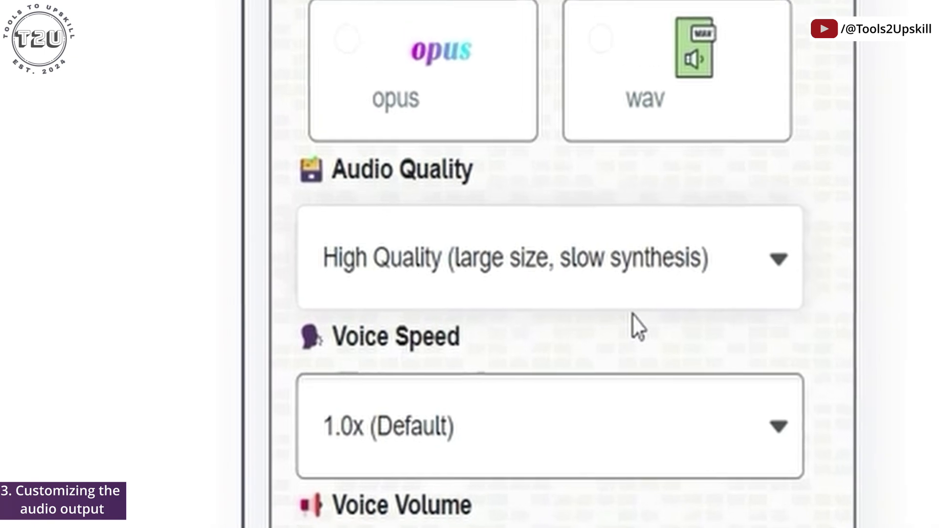
# Set the voice speed to 1.25x and the voice volume to 200%
pyautogui.click(441, 24)
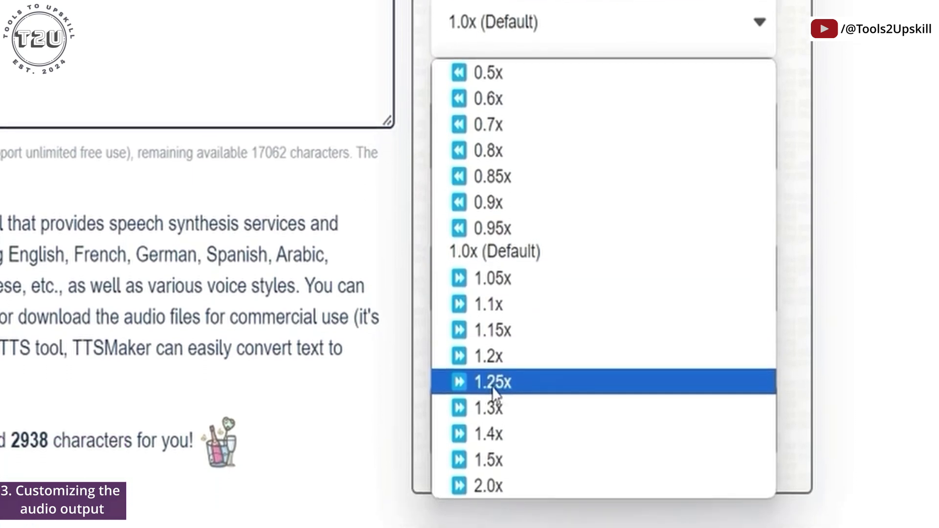
pyautogui.click(493, 384)
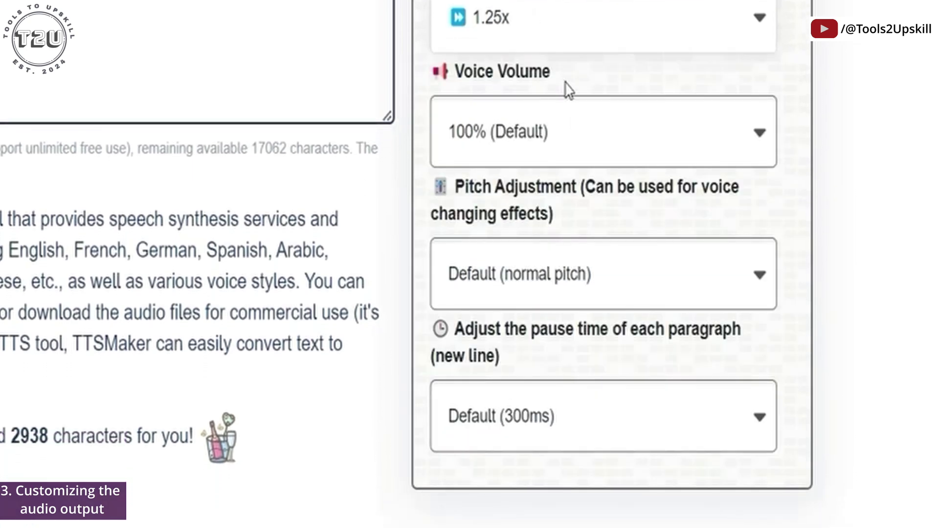
pyautogui.click(570, 136)
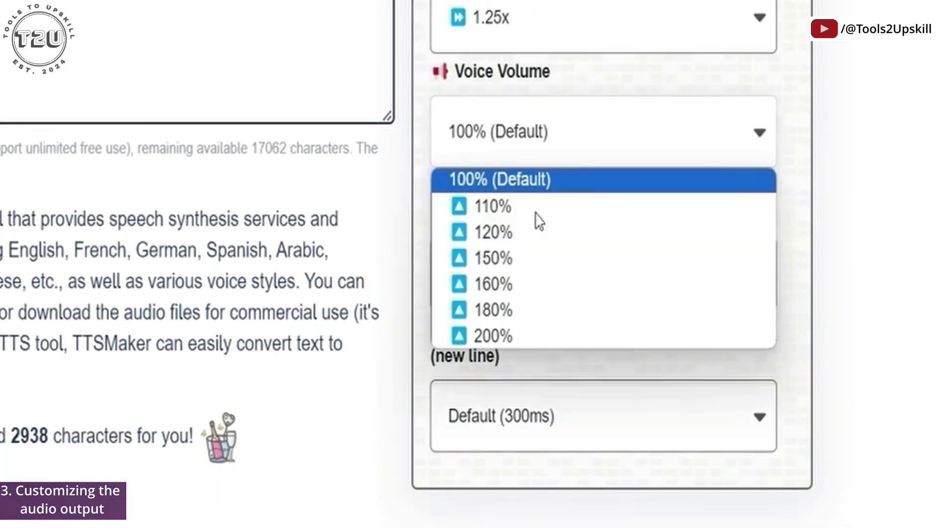
pyautogui.click(489, 335)
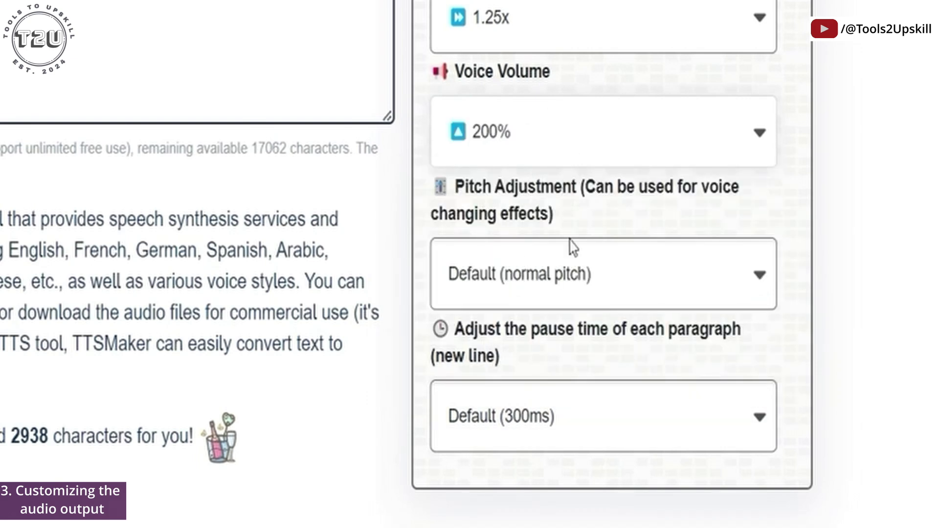
# Set the pitch adjustment to Medium-high pitch (+25%)
pyautogui.click(546, 283)
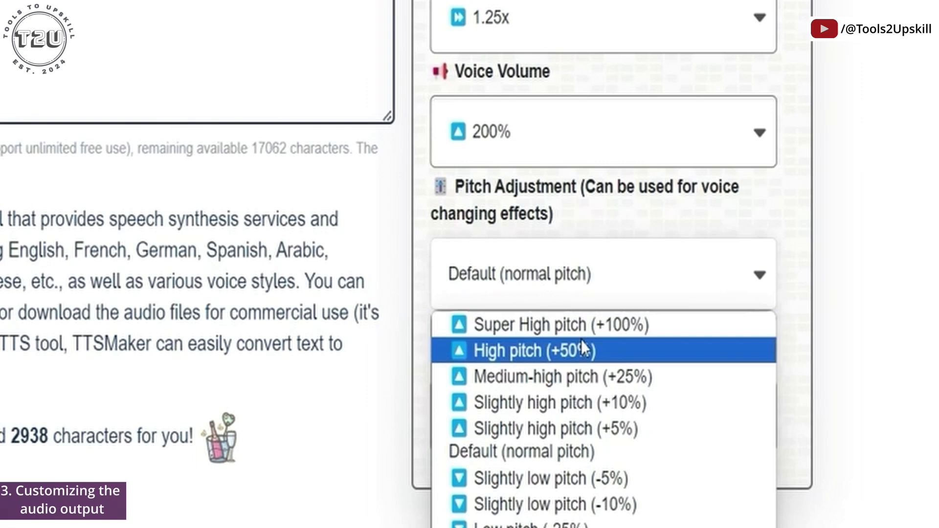
pyautogui.click(612, 321)
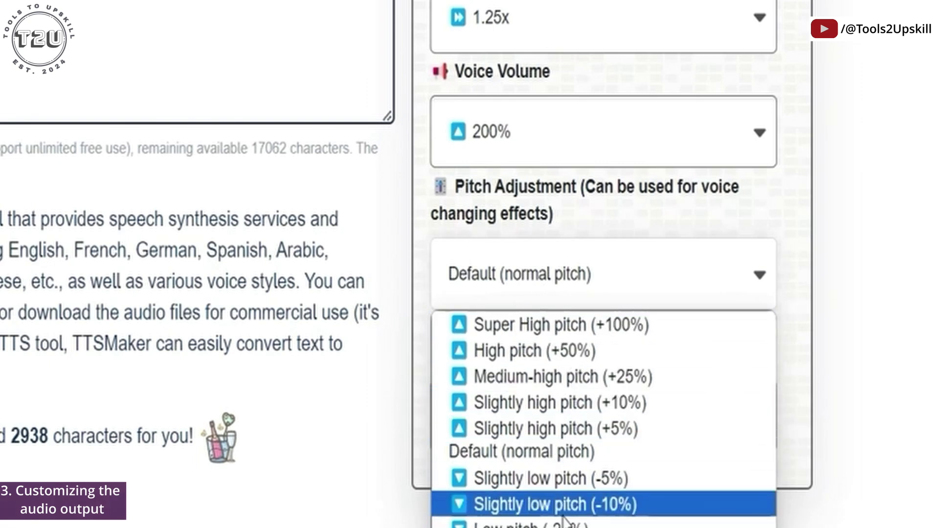
pyautogui.click(571, 383)
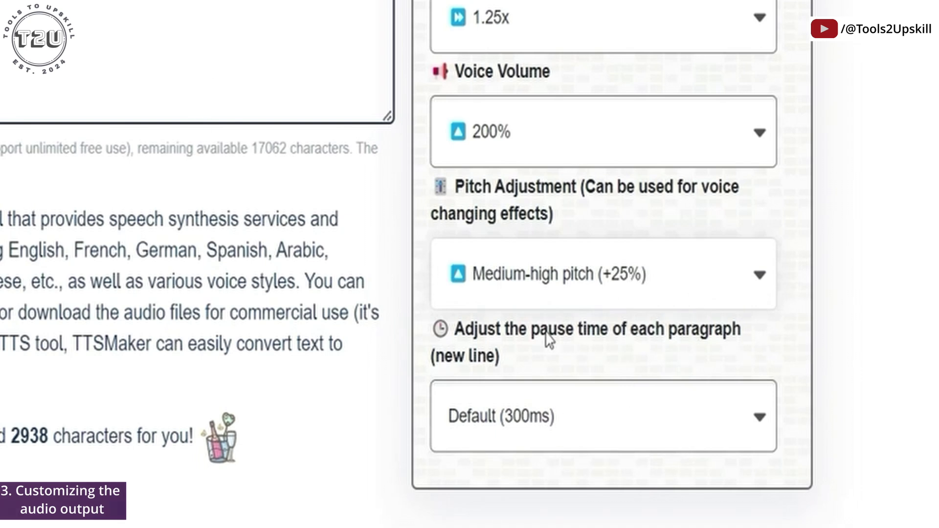
# Examine the options for the pause time of each paragraph
pyautogui.click(600, 419)
pyautogui.click(602, 421)
pyautogui.scroll(-3, 341, 434)
pyautogui.scroll(3, 341, 433)
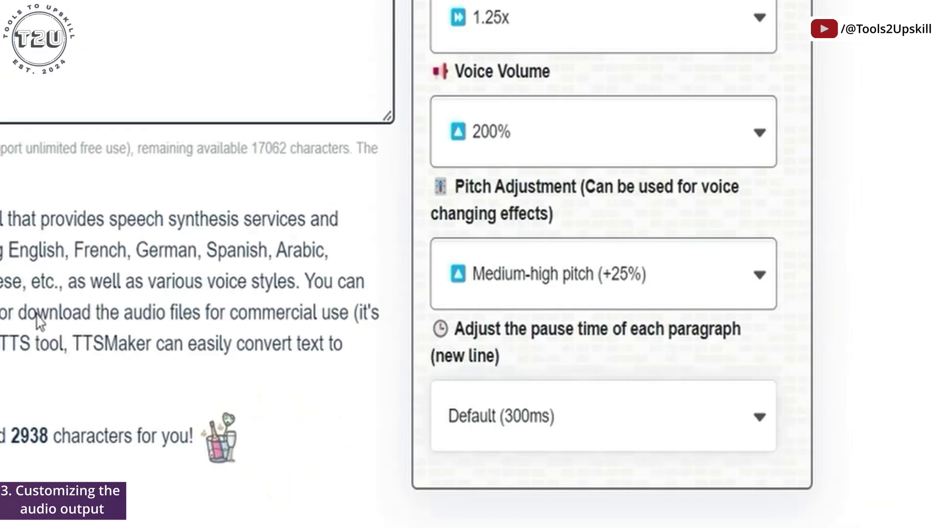
pyautogui.click(575, 419)
pyautogui.click(577, 420)
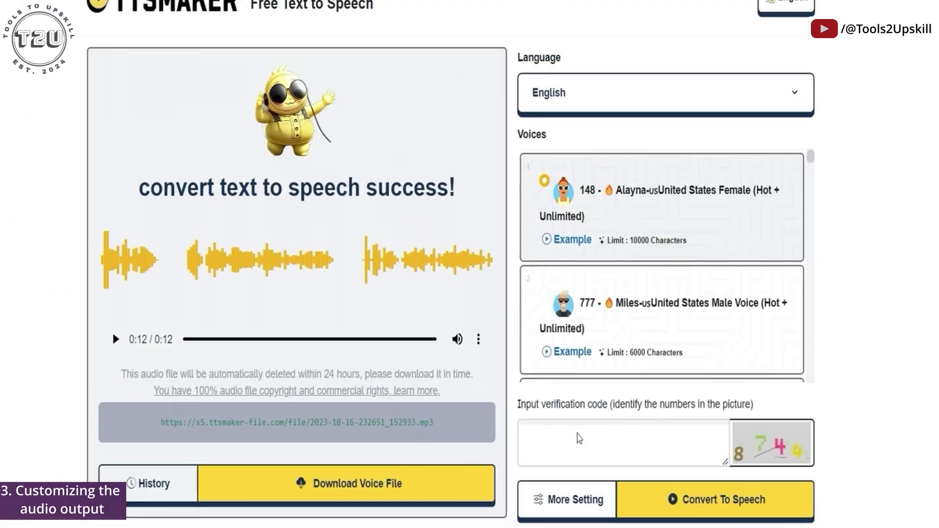
# Enter the new verification code from the picture and convert the text again with the customized settings
pyautogui.click(628, 441)
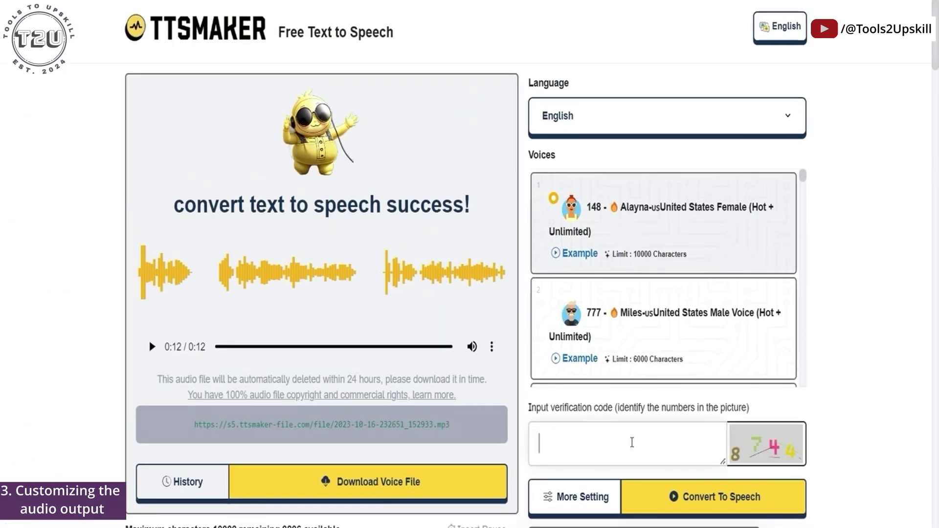
pyautogui.write('8744')
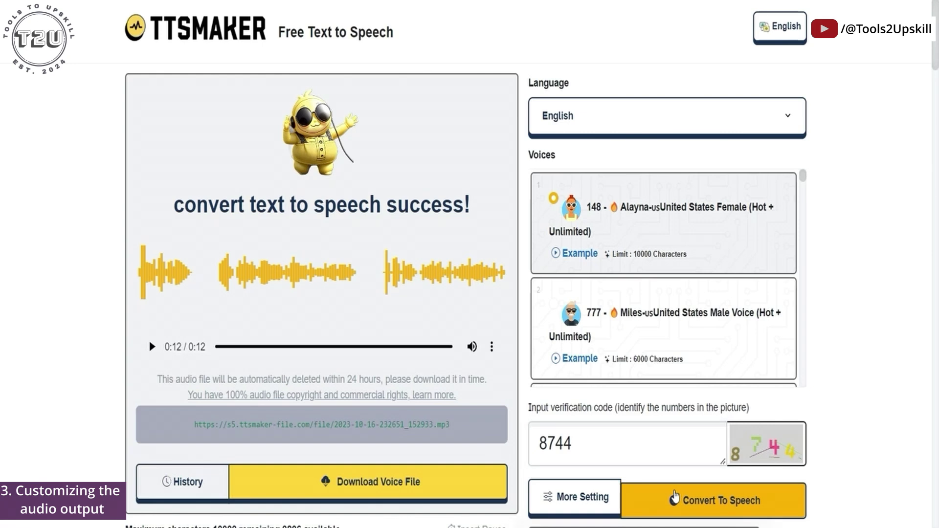
pyautogui.click(665, 492)
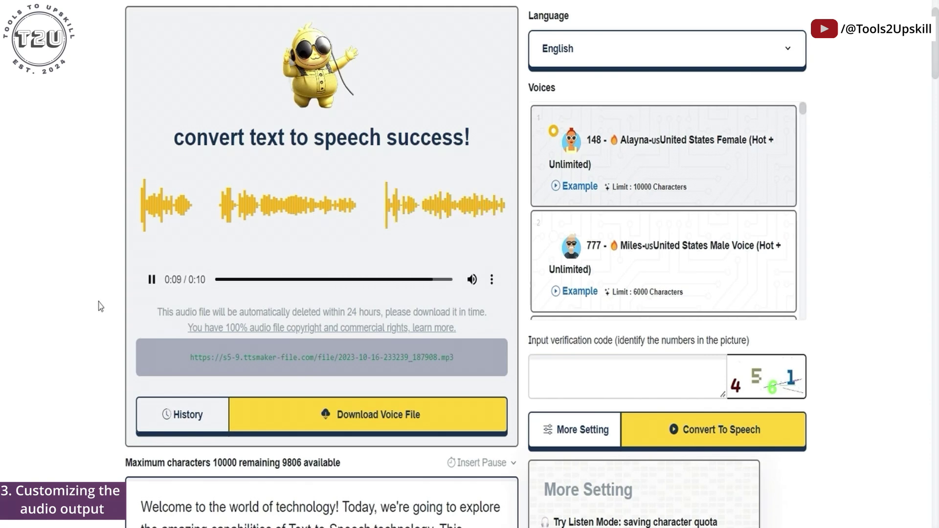
# Review the audio quality options and the other voice settings used for the conversion
pyautogui.scroll(-10, 800, 460)
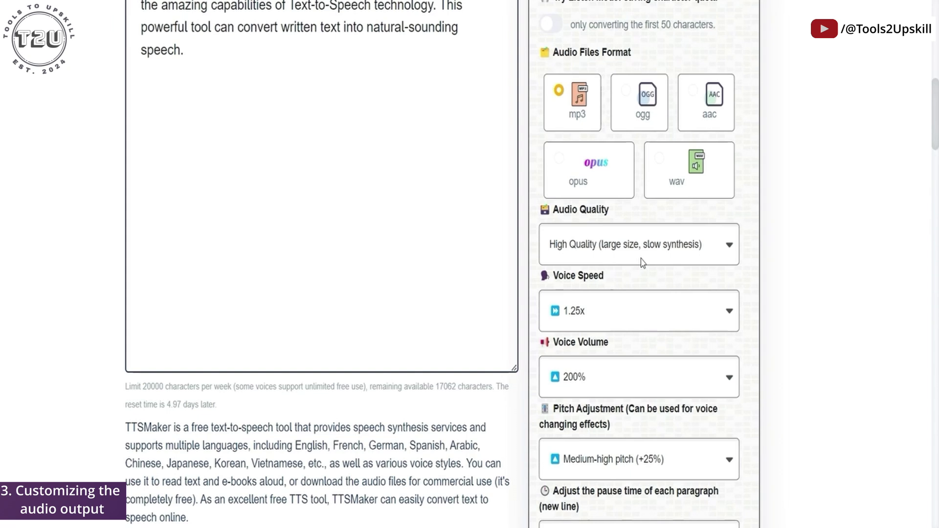
pyautogui.click(642, 246)
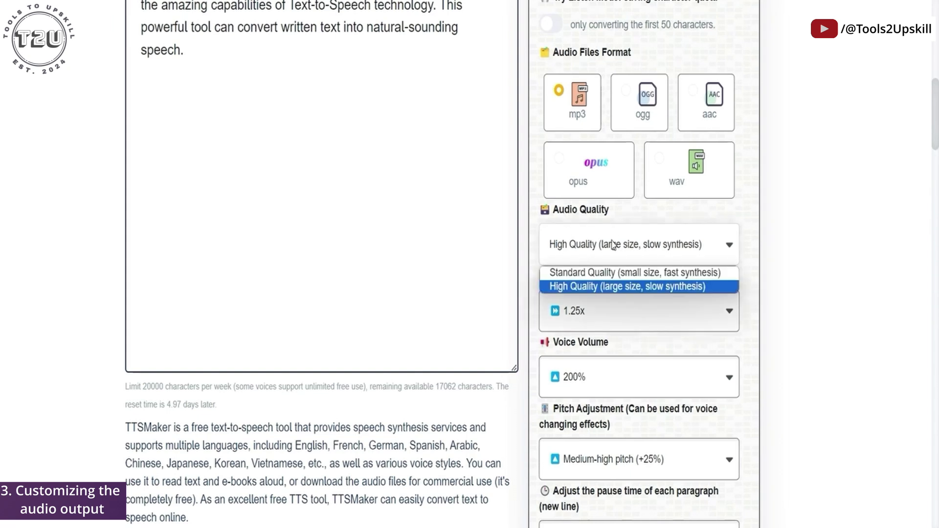
pyautogui.click(640, 244)
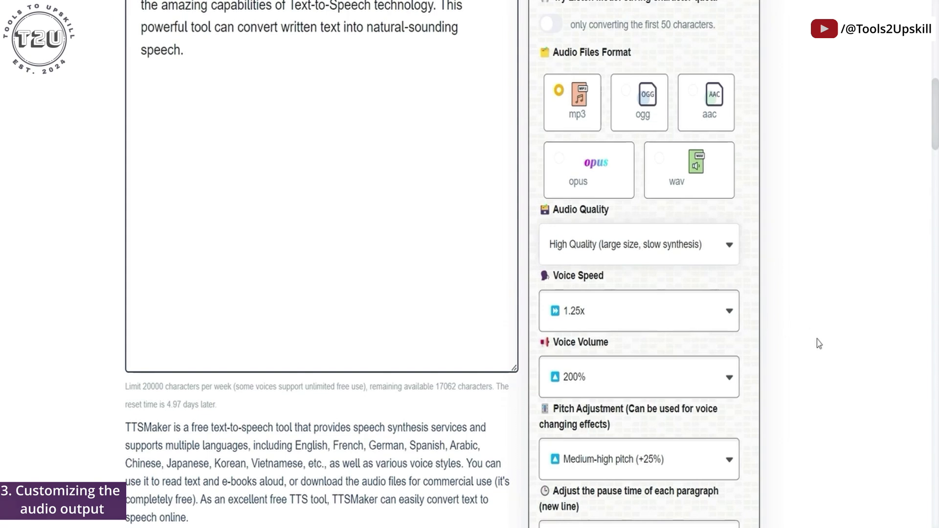
pyautogui.scroll(-4, 818, 344)
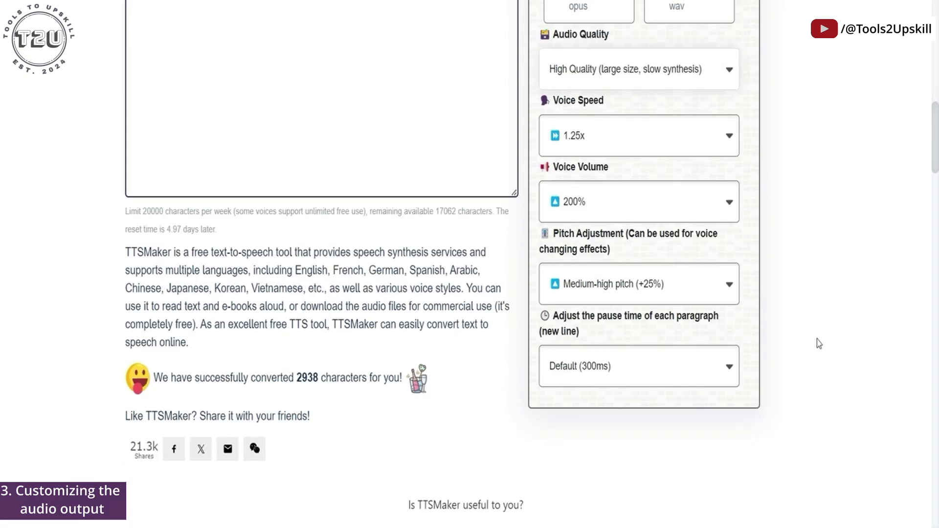
pyautogui.scroll(5, 820, 343)
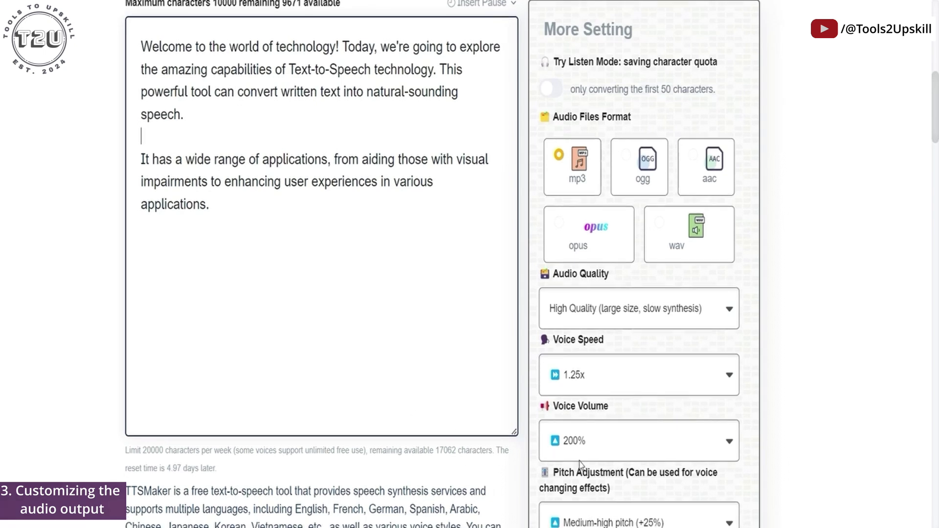
# Set the pause time of each paragraph to 5000ms
pyautogui.scroll(-4, 592, 400)
pyautogui.click(633, 430)
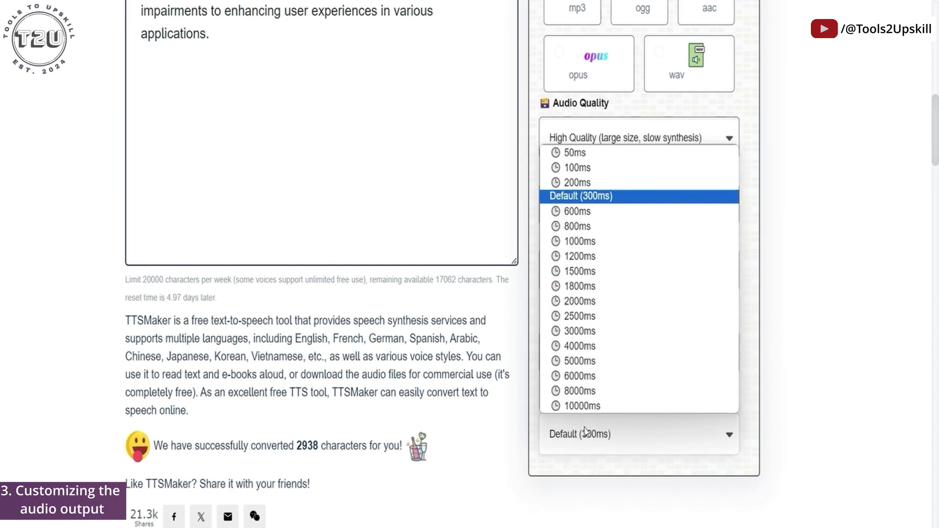
pyautogui.click(579, 361)
pyautogui.scroll(8, 672, 431)
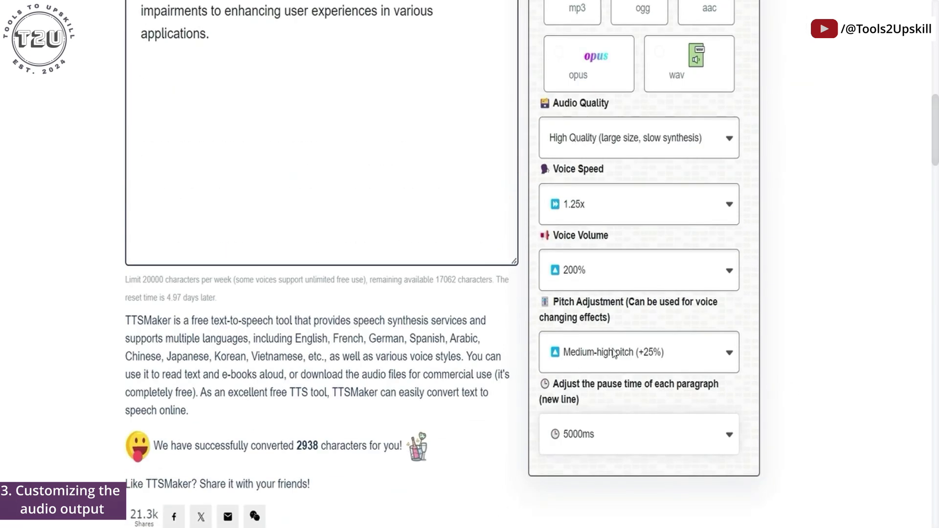
# Reset the pitch adjustment to Default (normal pitch) and the voice volume to 100% (Default)
pyautogui.click(614, 353)
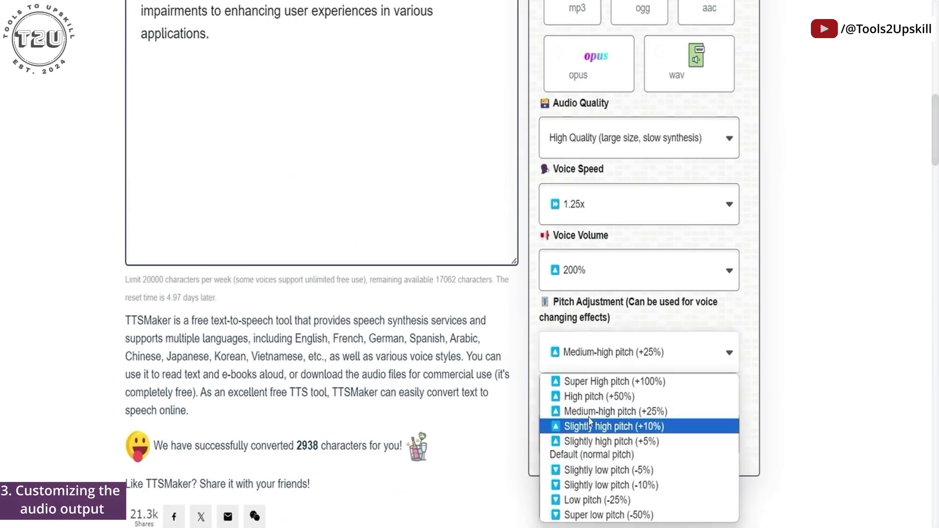
pyautogui.click(584, 448)
pyautogui.click(610, 273)
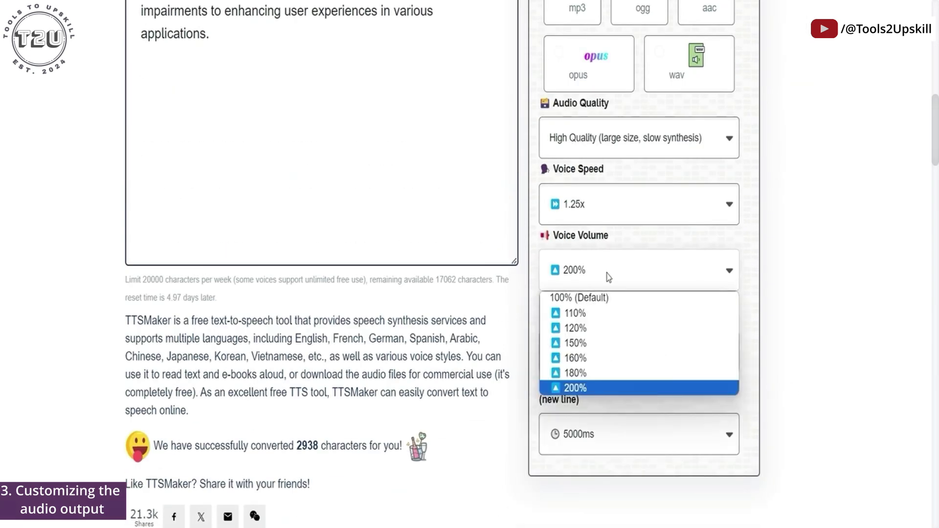
pyautogui.click(589, 298)
# Enter the verification code from the picture and convert the text with the changed pause, pitch and volume settings
pyautogui.scroll(5, 718, 328)
pyautogui.scroll(5, 718, 328)
pyautogui.click(649, 267)
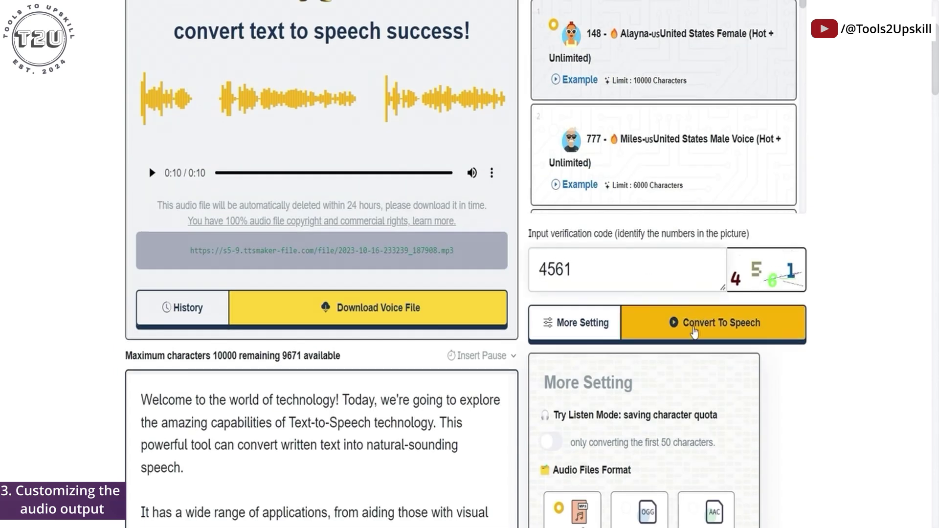
pyautogui.click(694, 328)
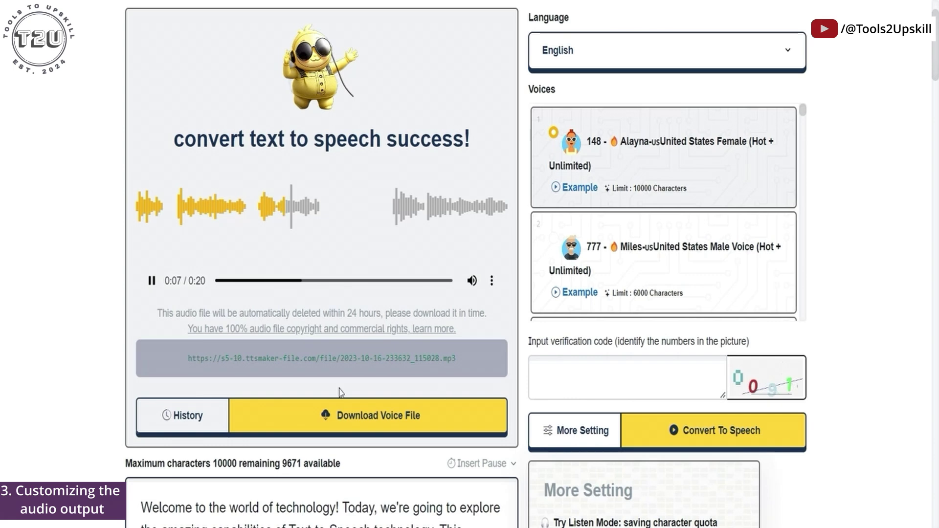
# Examine the available pause durations and tips for inserting a pause into the text
pyautogui.scroll(-3, 282, 393)
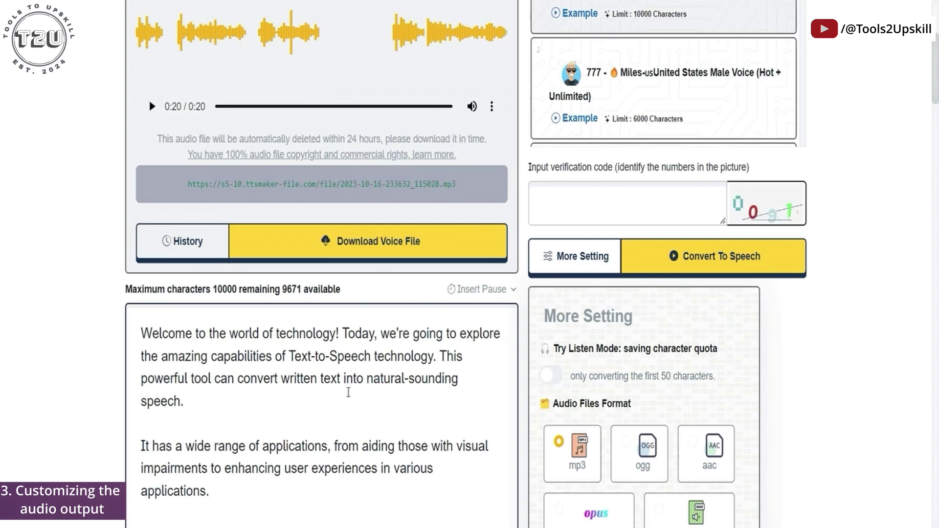
pyautogui.click(493, 291)
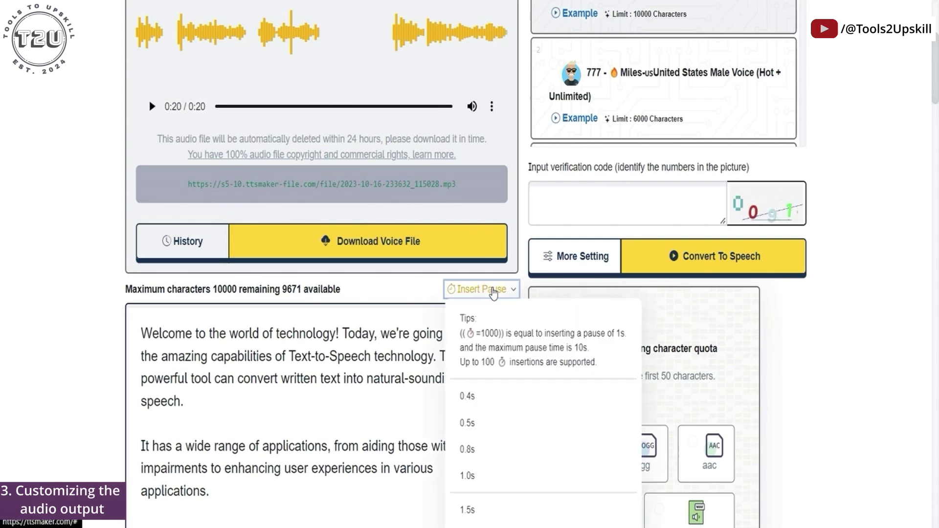
pyautogui.click(359, 402)
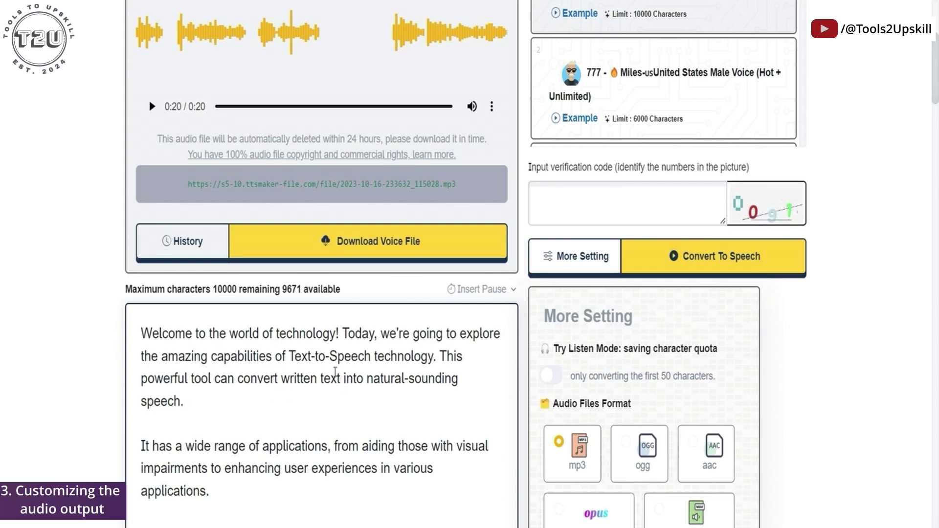
# Add "Let me think of the applications." at the start of the second paragraph and insert a 5s pause after it
pyautogui.click(142, 446)
pyautogui.write('Let me think of the applications.')
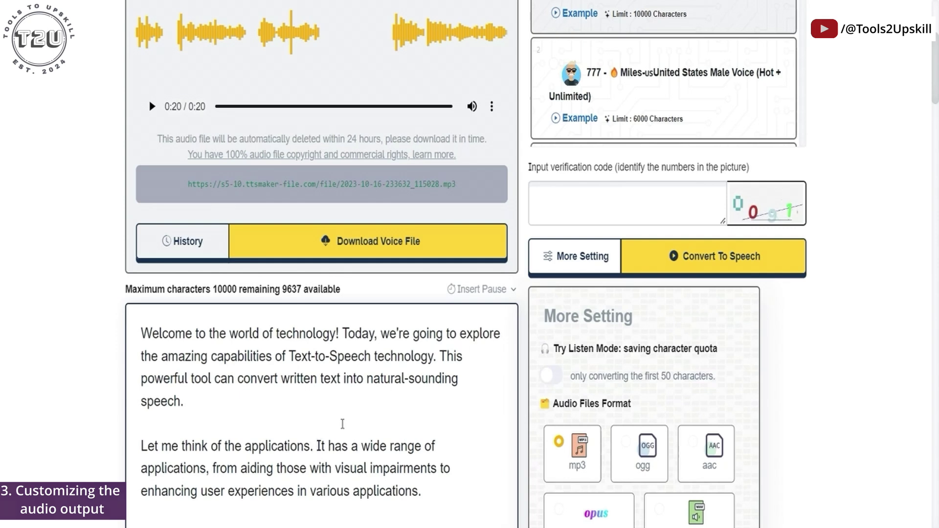
pyautogui.click(487, 289)
pyautogui.scroll(-3, 509, 450)
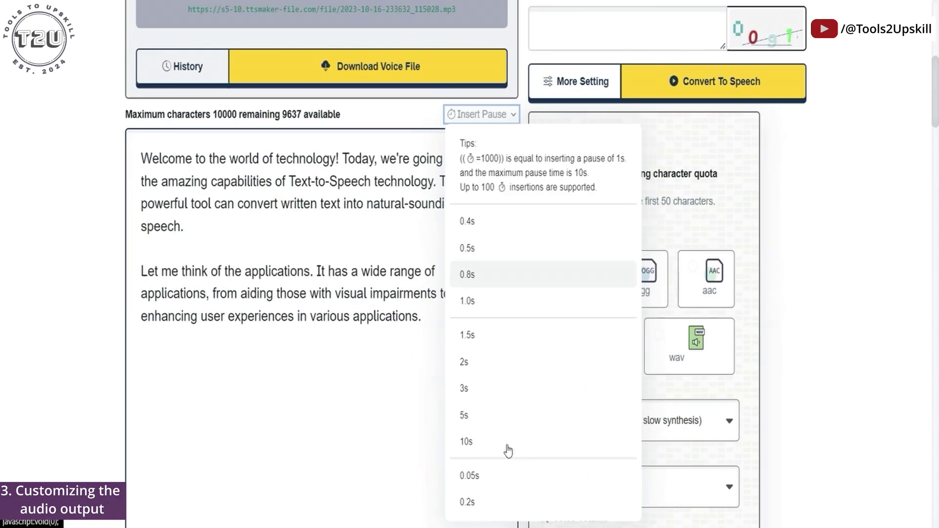
pyautogui.click(469, 424)
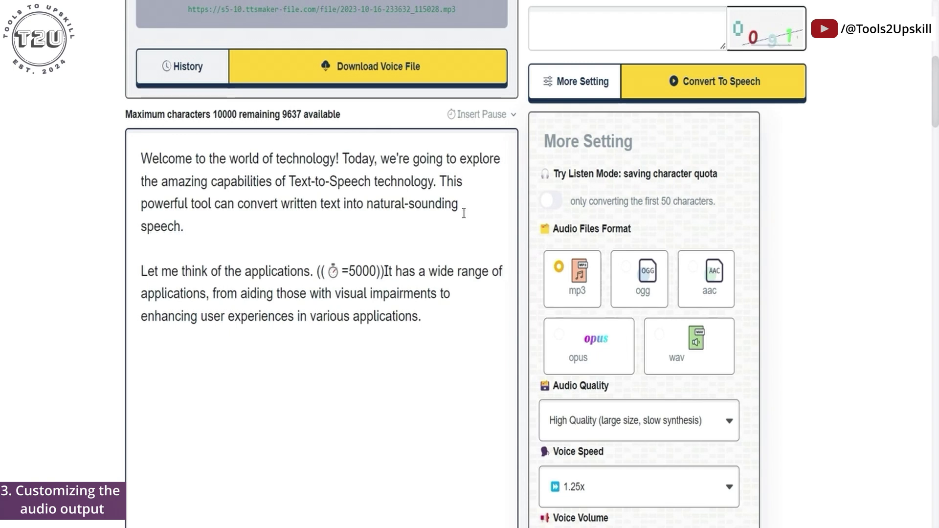
# Enter the verification code from the picture and convert the text containing the inserted pause to speech
pyautogui.scroll(3, 464, 214)
pyautogui.click(595, 202)
pyautogui.write('0091')
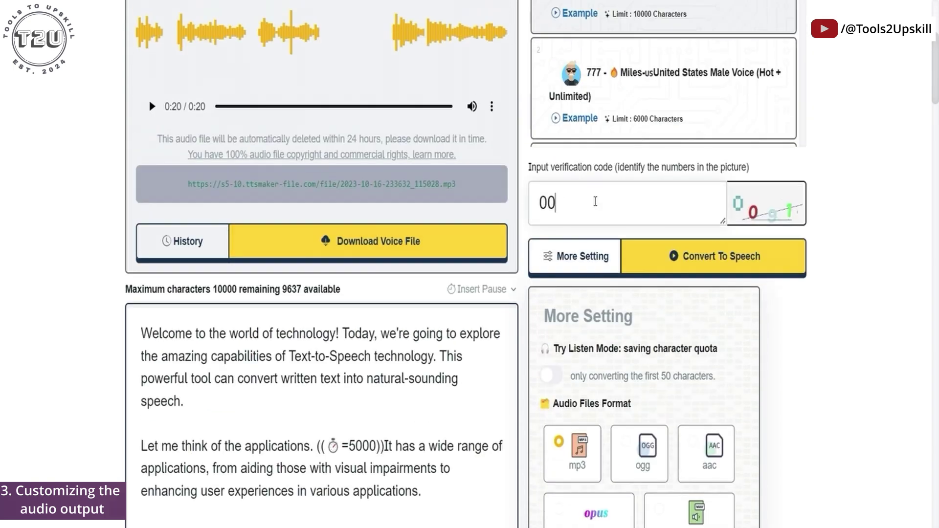
pyautogui.click(669, 255)
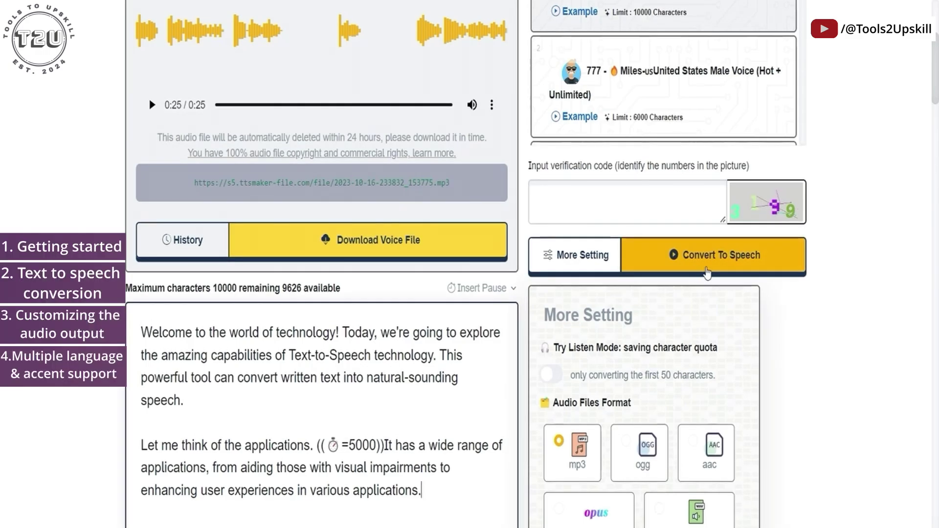
# Set the speech language to Hindi and look through its available voices
pyautogui.scroll(5, 842, 274)
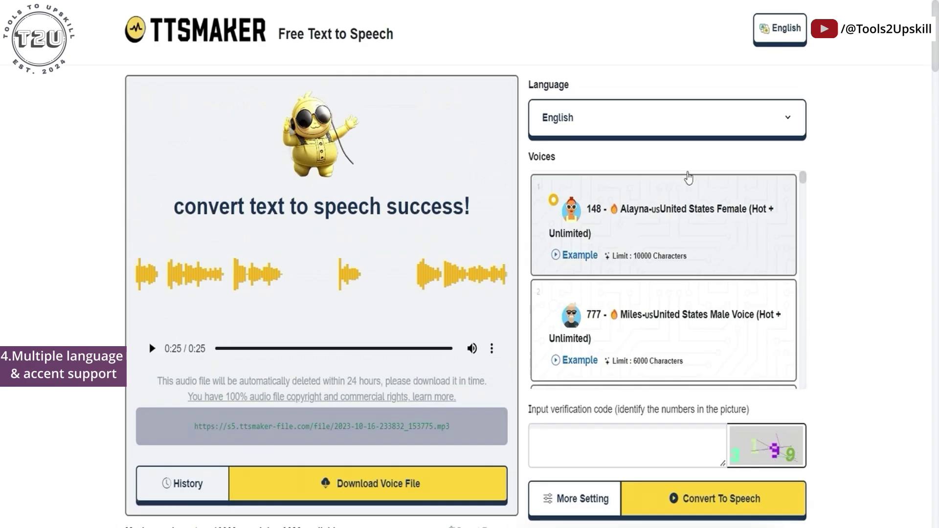
pyautogui.click(629, 122)
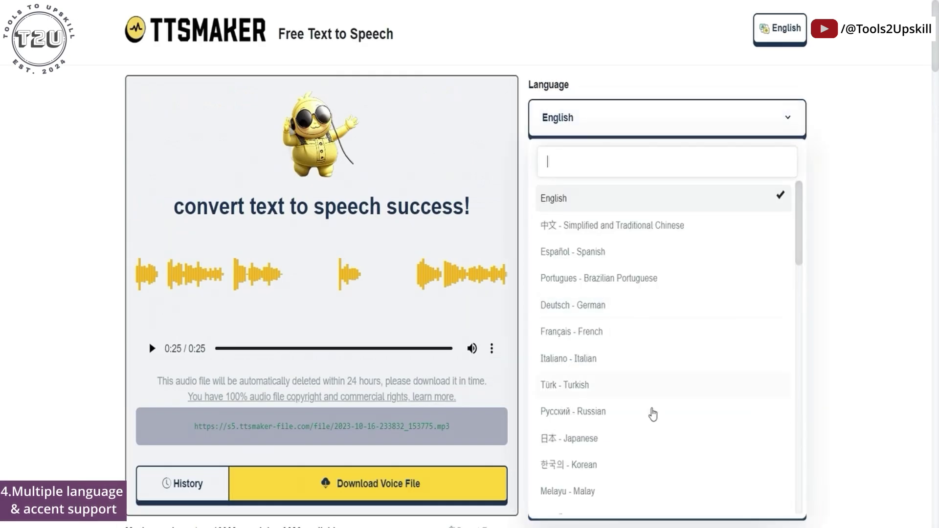
pyautogui.scroll(-3, 629, 416)
pyautogui.scroll(-3, 618, 426)
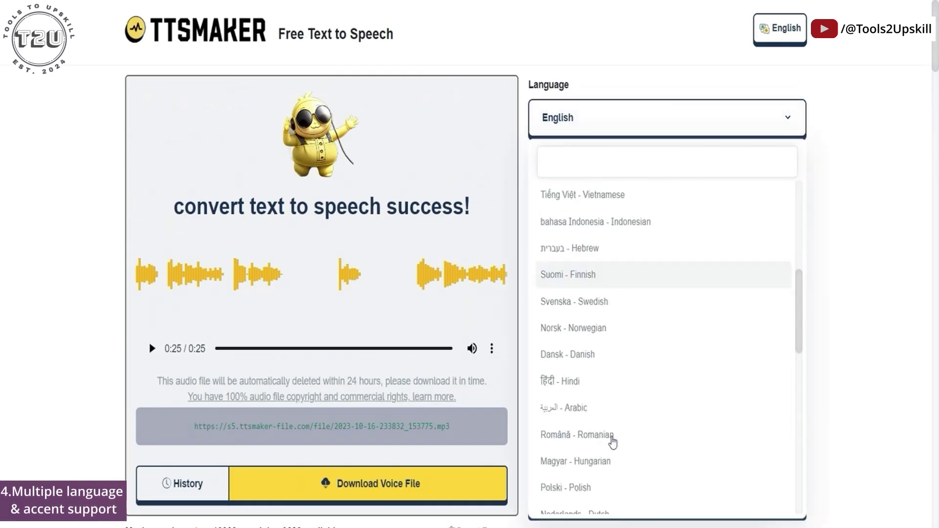
pyautogui.click(576, 386)
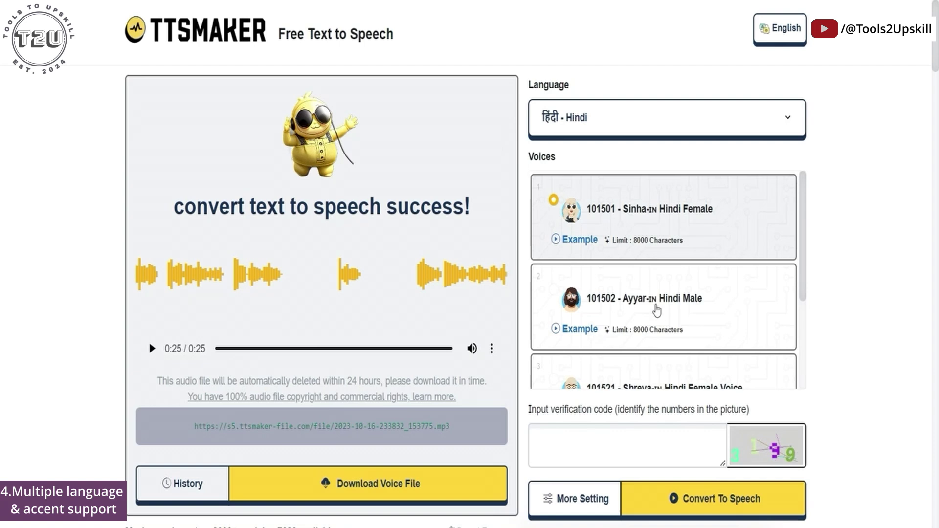
pyautogui.scroll(-3, 610, 304)
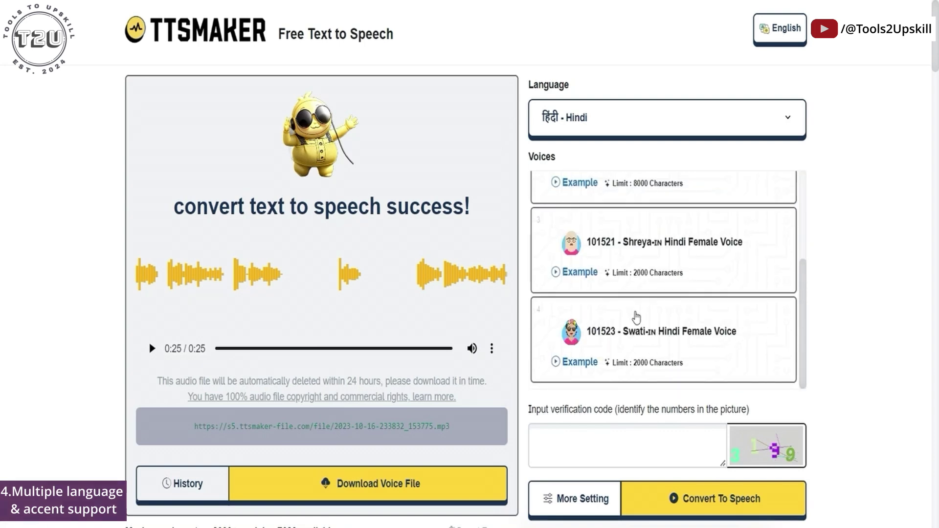
pyautogui.scroll(3, 635, 317)
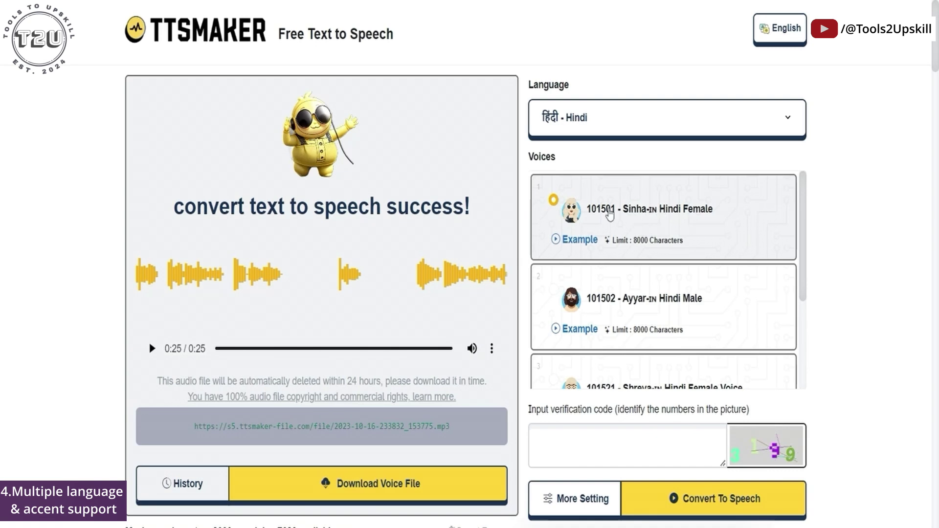
# Replace the second paragraph with "Mujhe yaha tool bahaut pasand aaya kyunki yahan multiple language aur accent support hai. Pretty cool isn't it?"
pyautogui.scroll(-6, 517, 339)
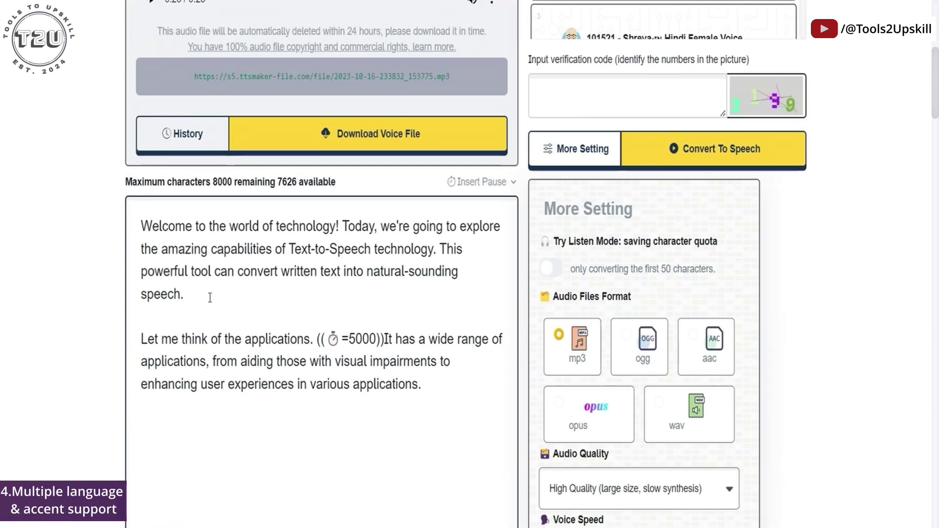
pyautogui.moveTo(425, 386); pyautogui.dragTo(142, 332)
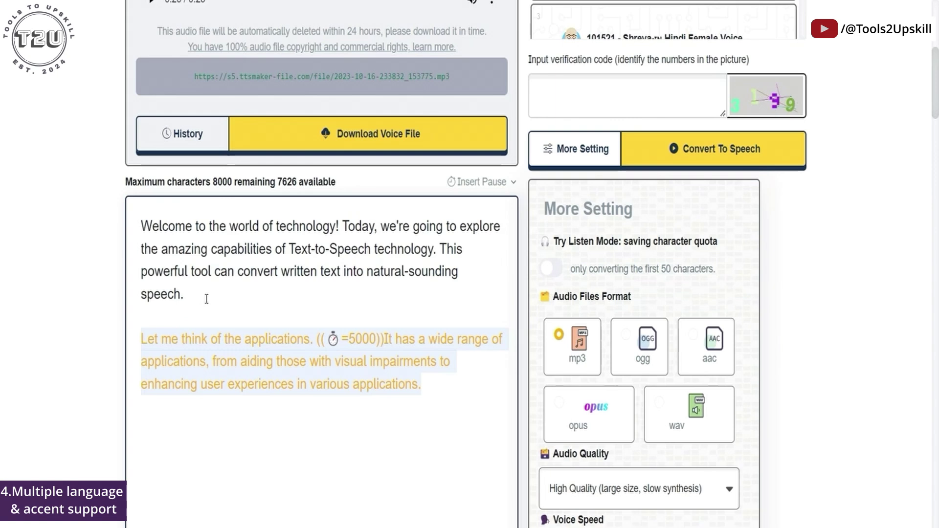
pyautogui.write("Mujhe yaha tool bahaut pasand aaya kyunki yahan multiple language aur accent support hai. Pretty cool isn't it?")
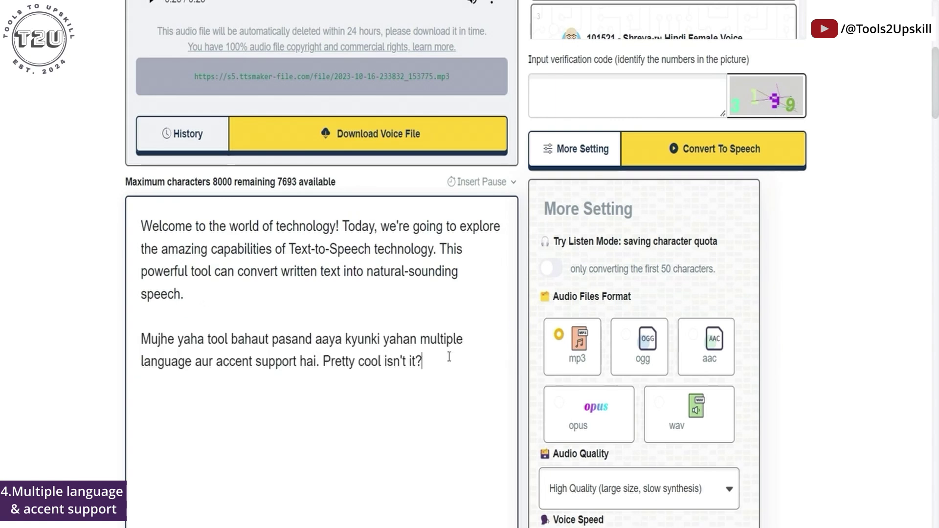
# Enter the verification code from the picture and convert the mixed English and Hindi text to speech
pyautogui.click(628, 112)
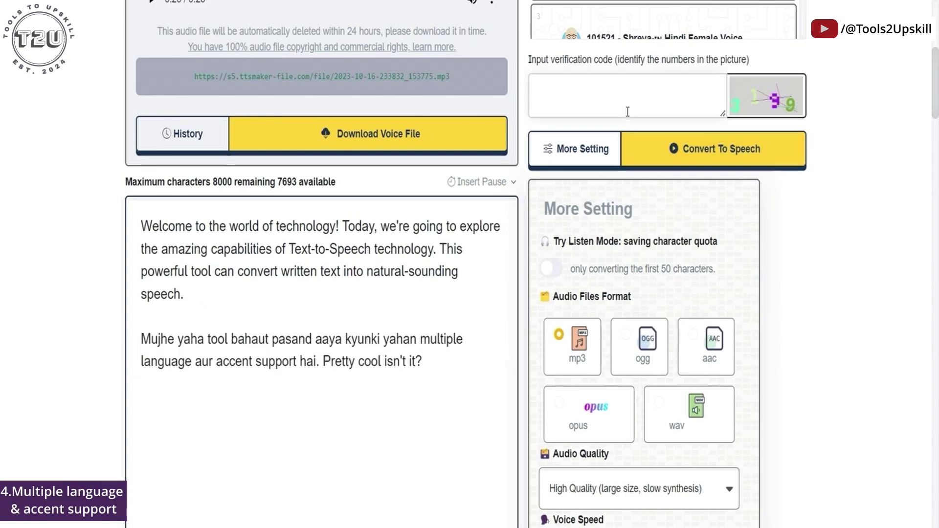
pyautogui.write('3199')
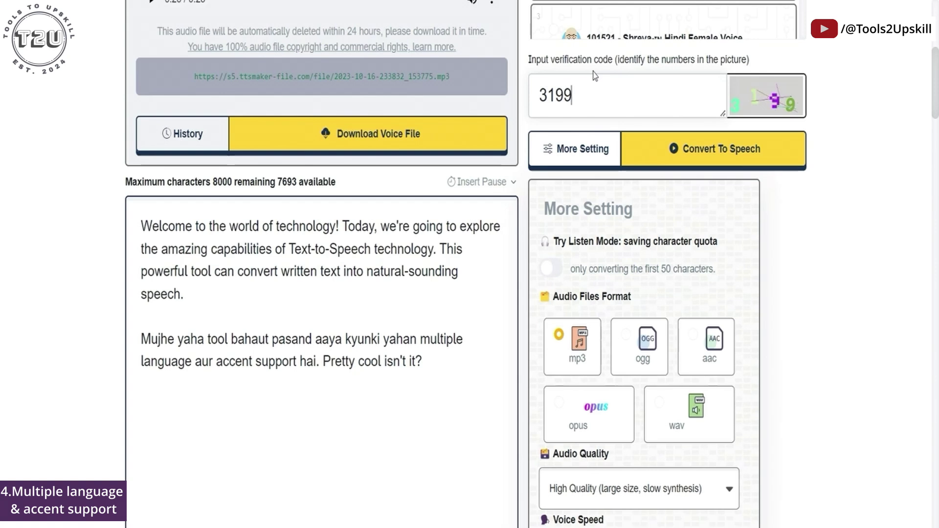
pyautogui.click(673, 149)
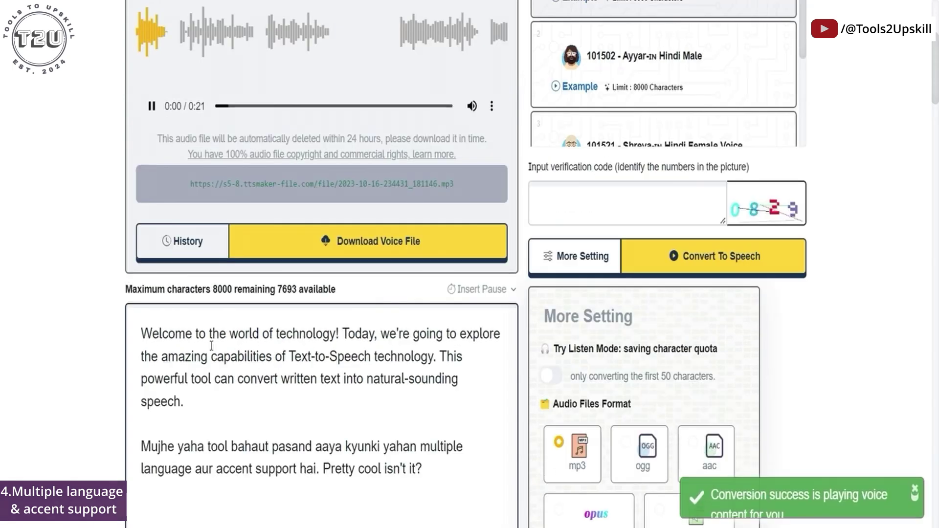
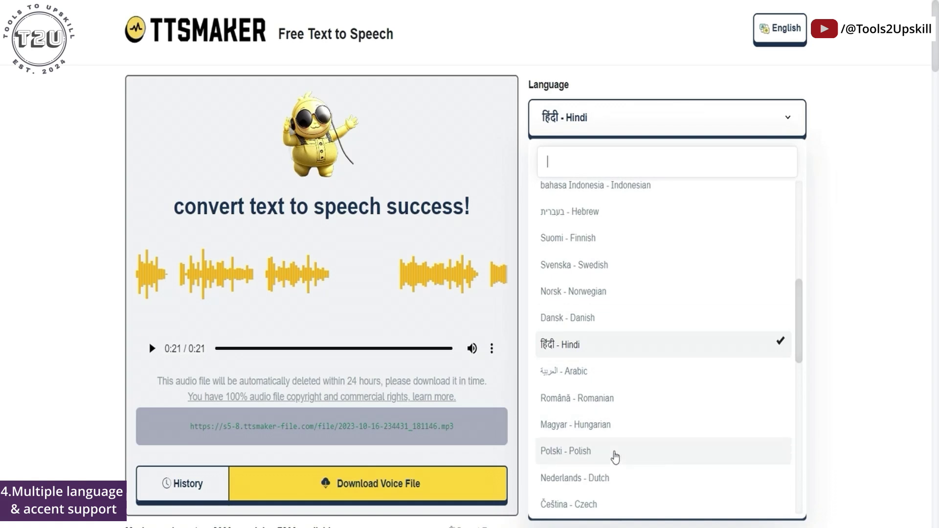
# Search the language list for "rus" and set the speech language to Russian
pyautogui.scroll(-5, 614, 454)
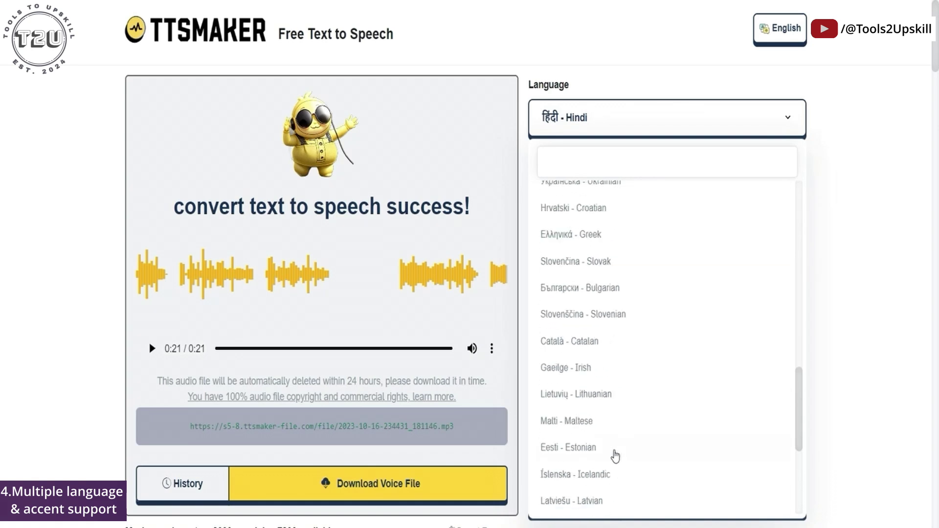
pyautogui.click(609, 153)
pyautogui.write('rus')
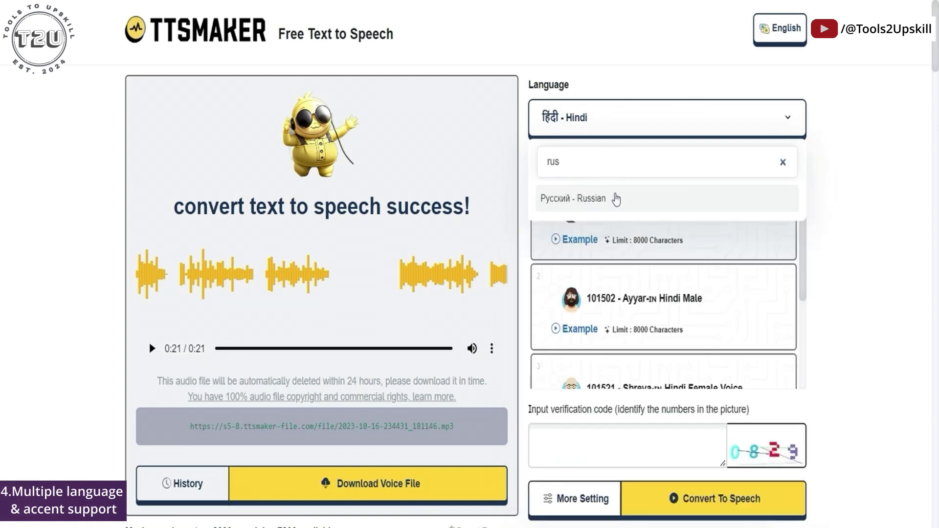
pyautogui.click(616, 199)
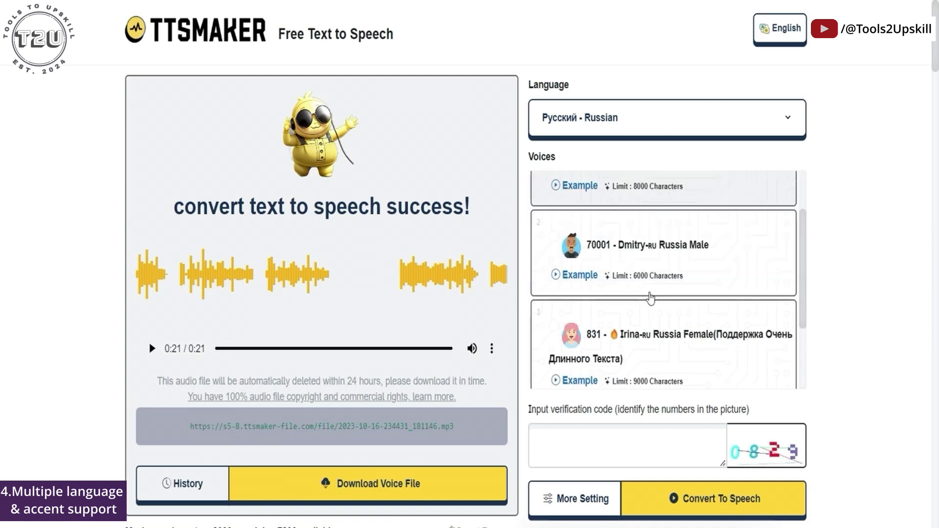
# Look through the Russian voices and select voice 831 - Irina, Russia Female
pyautogui.scroll(-5, 651, 297)
pyautogui.scroll(5, 636, 301)
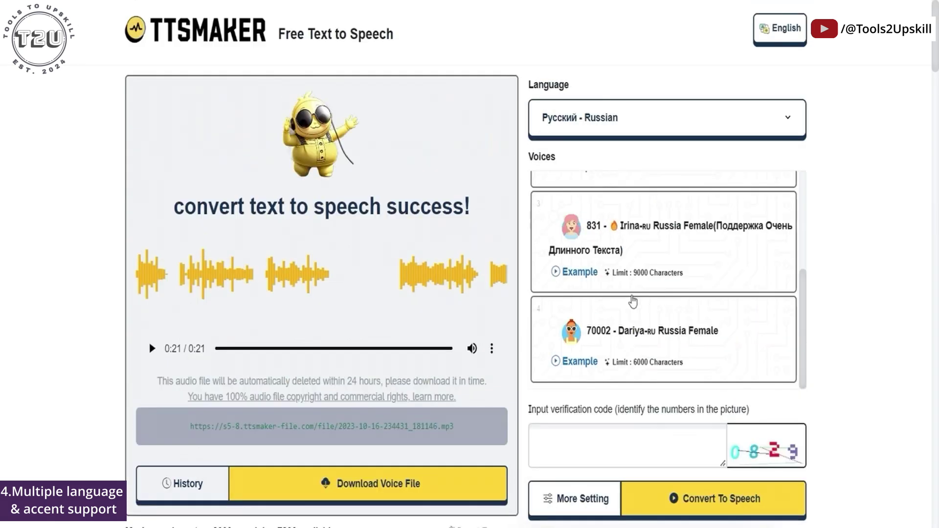
pyautogui.scroll(3, 632, 302)
pyautogui.scroll(-2, 587, 313)
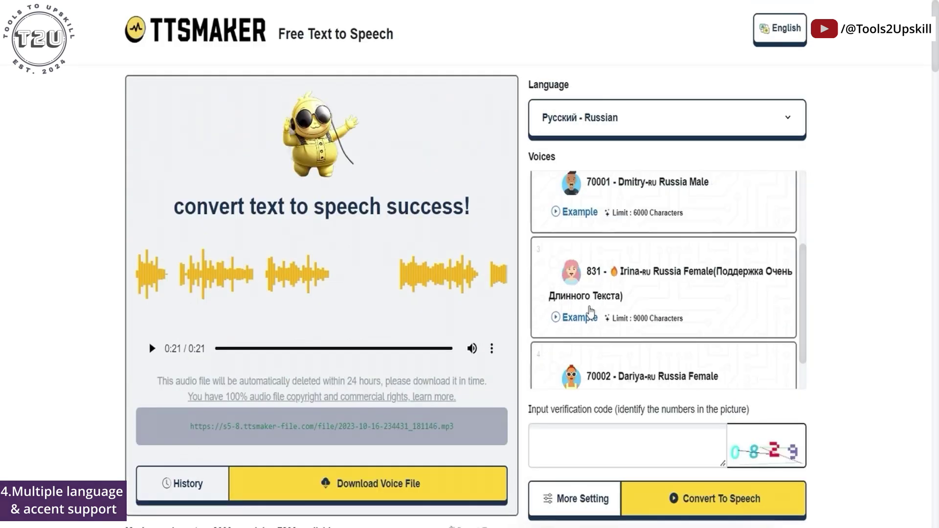
pyautogui.scroll(-1, 590, 312)
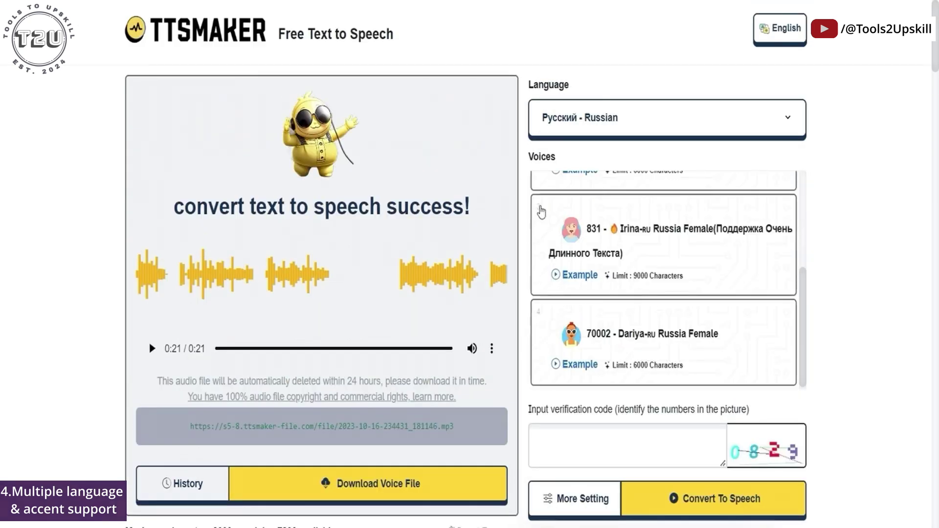
pyautogui.click(624, 230)
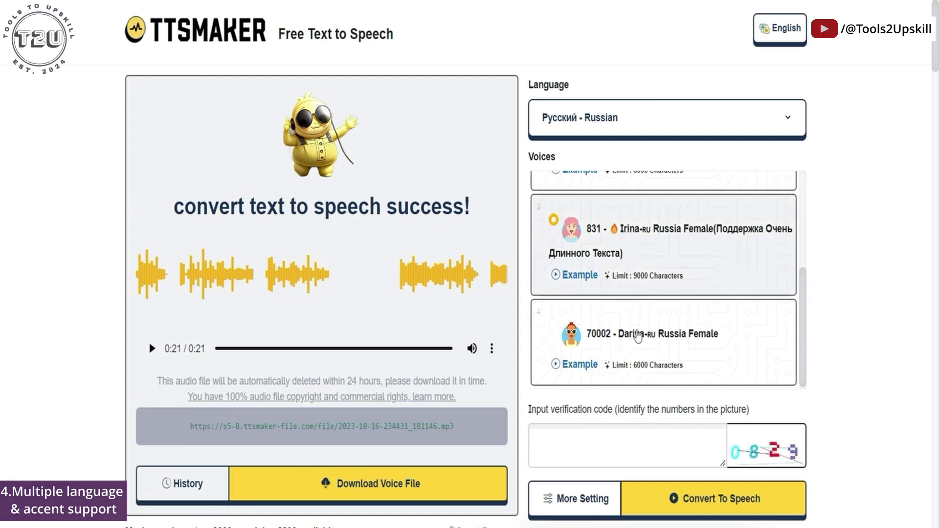
pyautogui.scroll(-6, 196, 264)
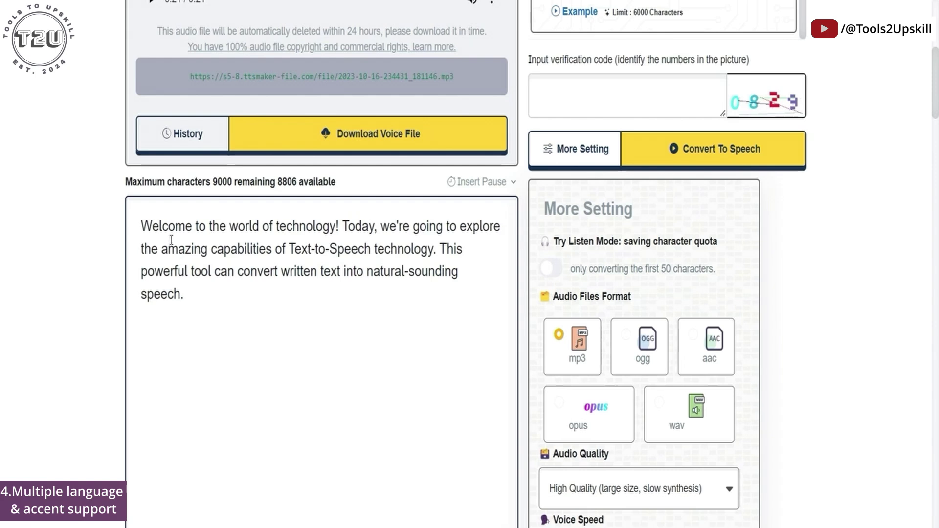
# Enter the verification code from the picture and convert the text to speech with the Russian Irina voice
pyautogui.scroll(3, 477, 244)
pyautogui.click(573, 270)
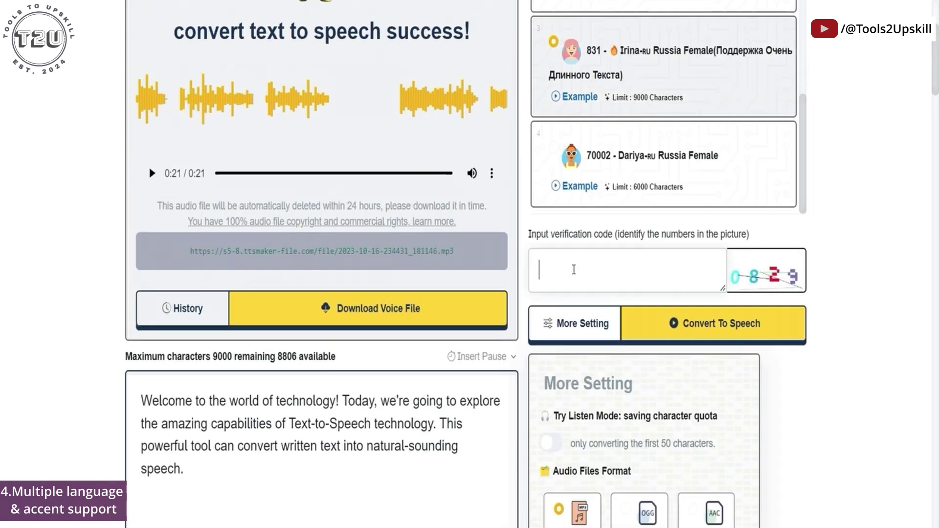
pyautogui.write('078')
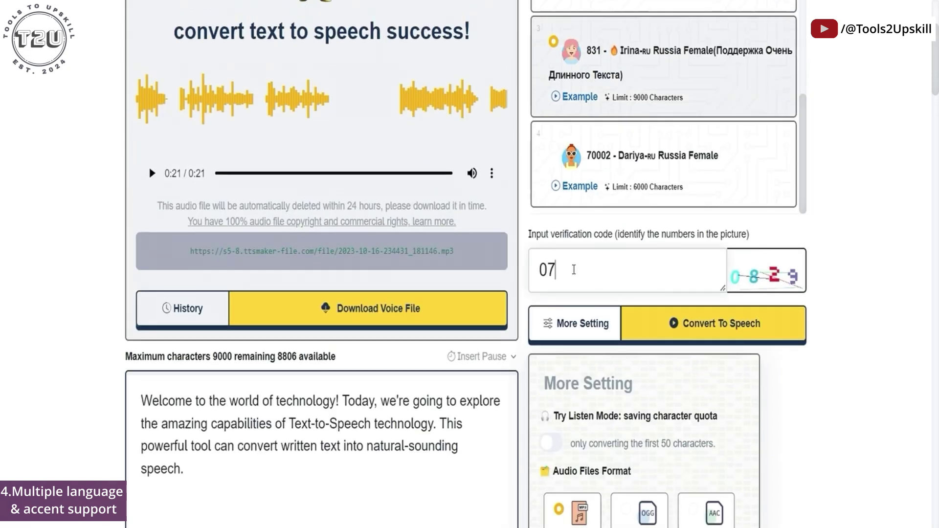
pyautogui.write('29')
pyautogui.click(668, 312)
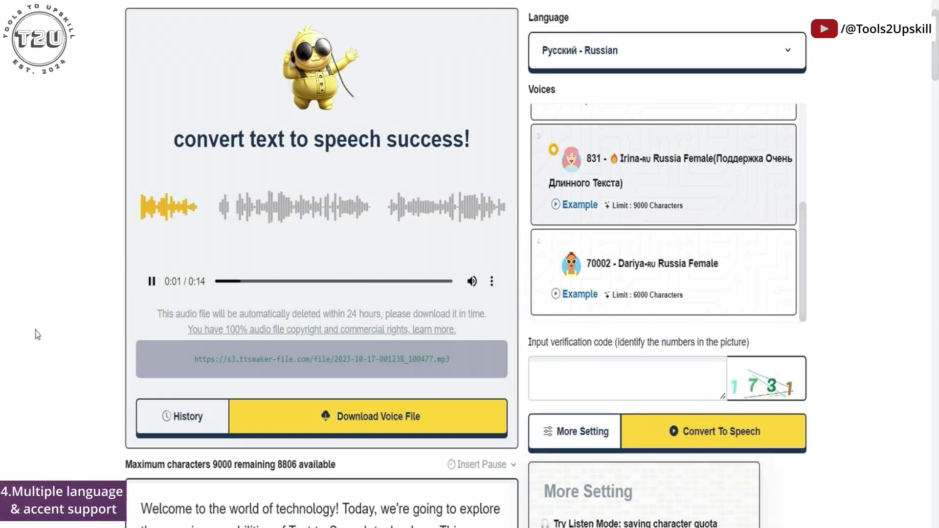
# Set the speech language to Spanish and select voice 232 - Alvaro, Spain Male Voice
pyautogui.scroll(-3, 36, 332)
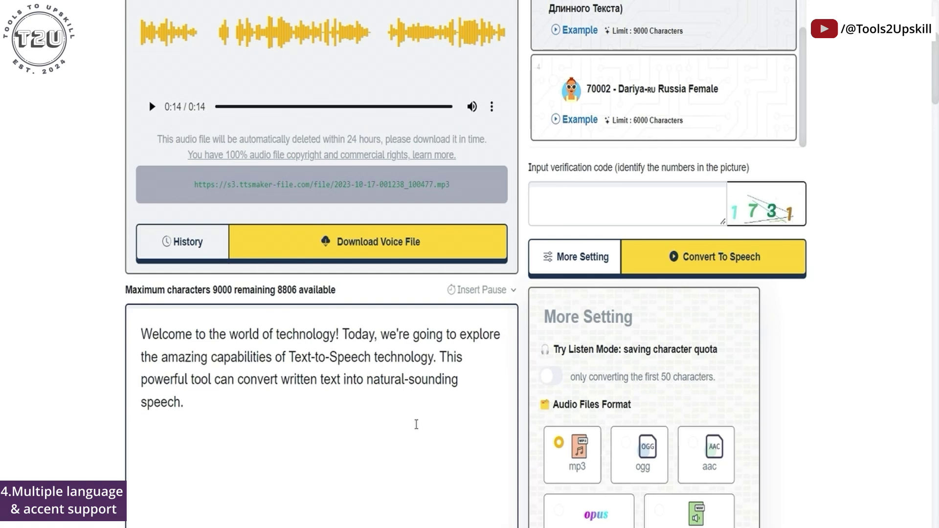
pyautogui.scroll(5, 671, 376)
pyautogui.click(613, 119)
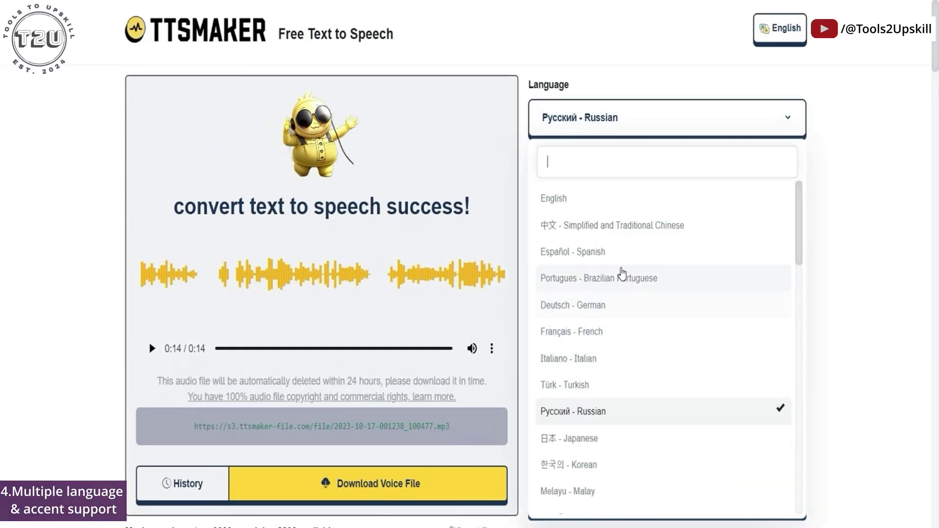
pyautogui.click(601, 250)
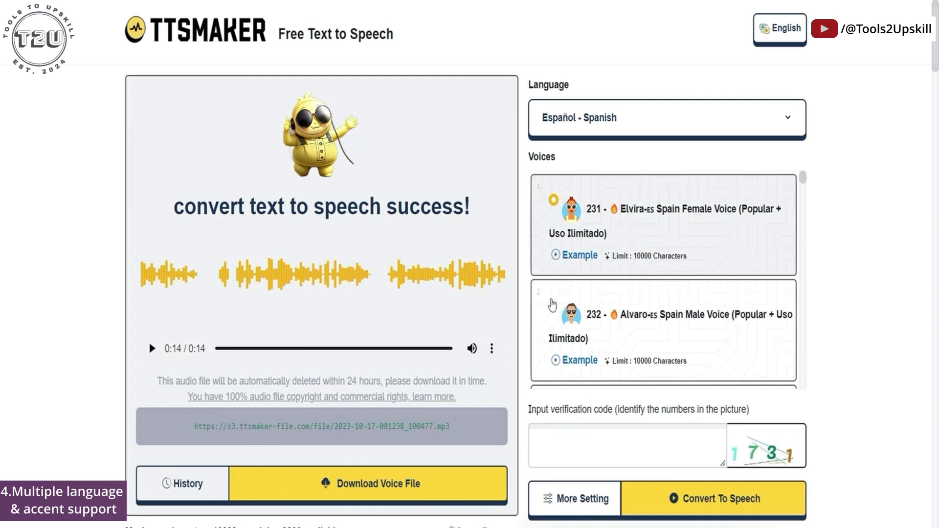
pyautogui.click(646, 319)
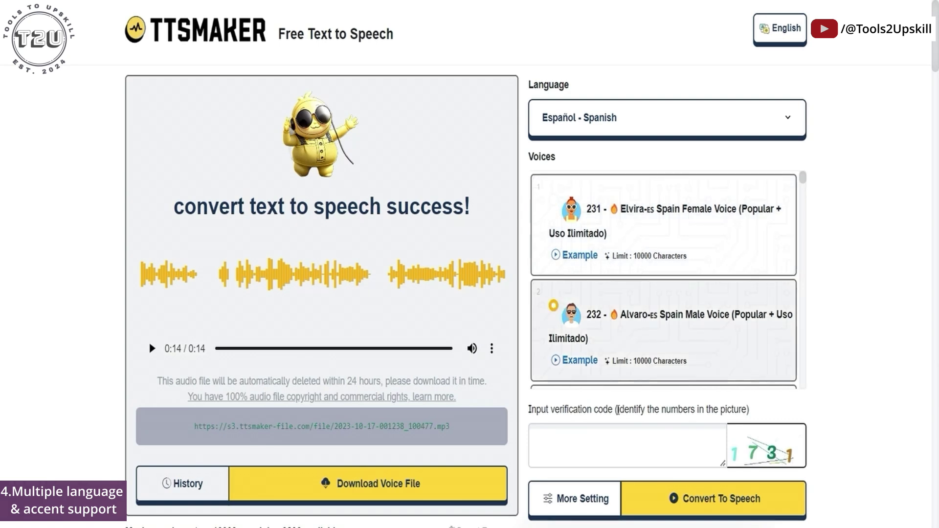
# Enter the verification code from the picture and convert the text to speech with the Spanish Alvaro voice
pyautogui.click(613, 442)
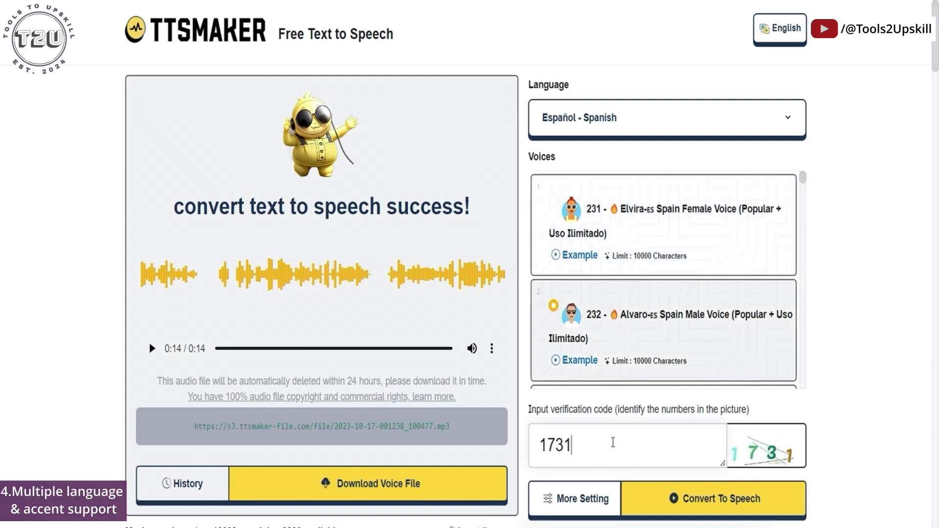
pyautogui.click(714, 498)
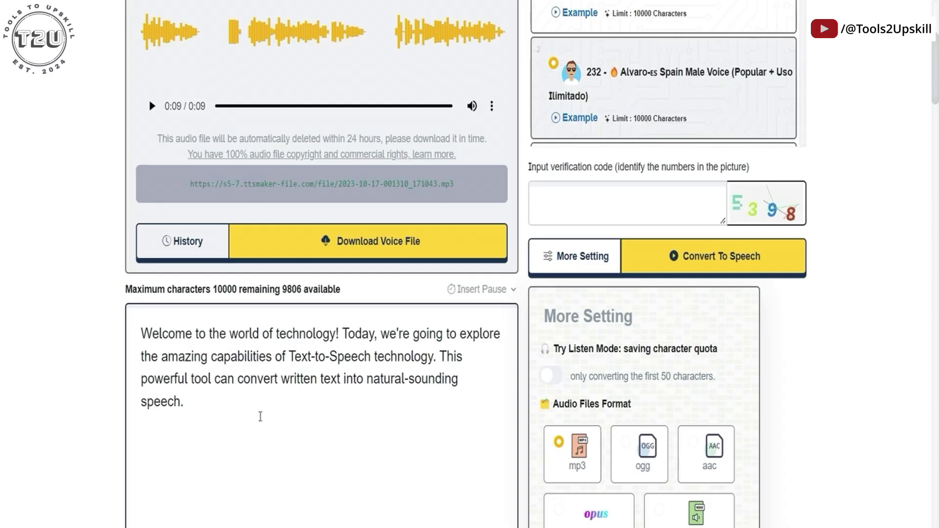
# Look through the list of supported speech languages and close it without changing the selection
pyautogui.scroll(5, 261, 416)
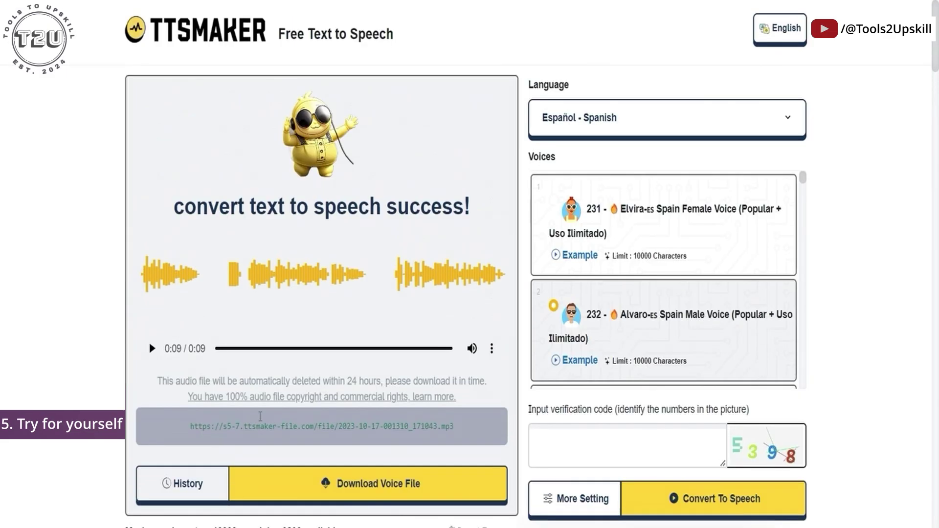
pyautogui.click(604, 129)
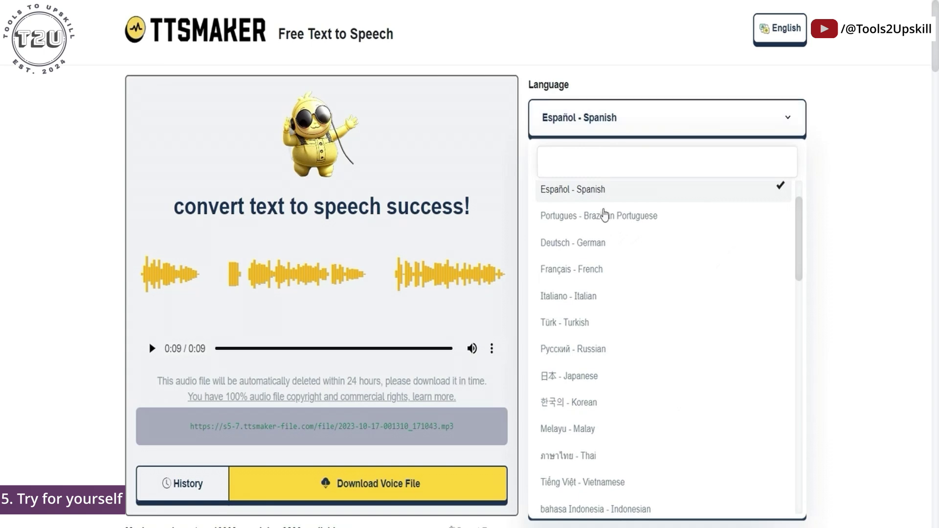
pyautogui.scroll(-10, 640, 341)
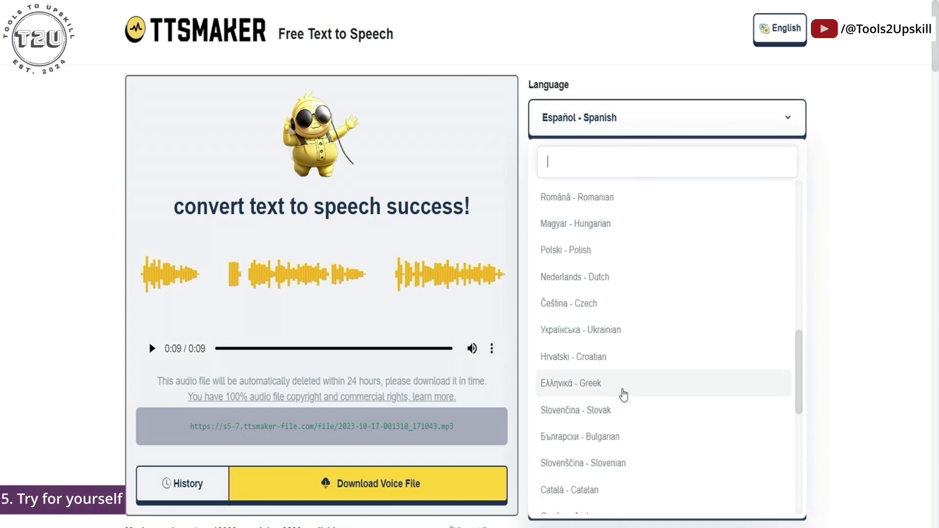
pyautogui.scroll(5, 624, 394)
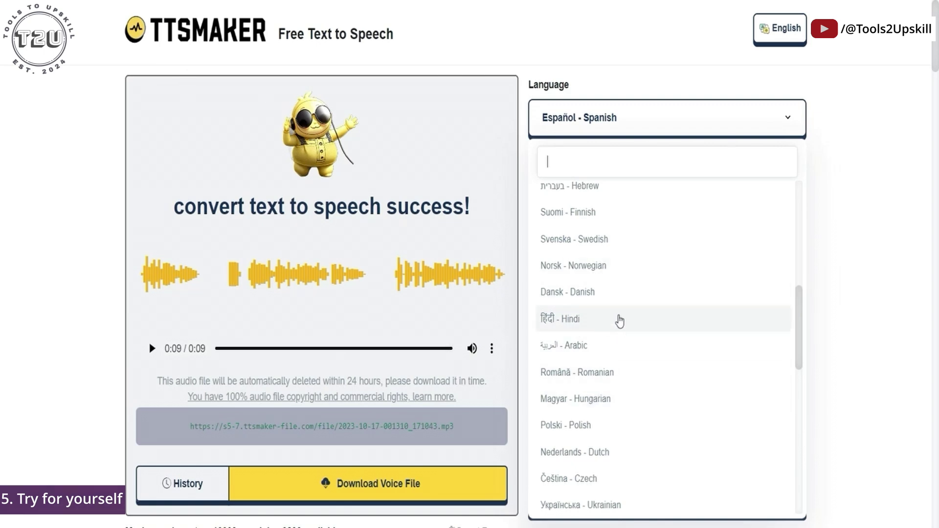
pyautogui.scroll(-7, 620, 321)
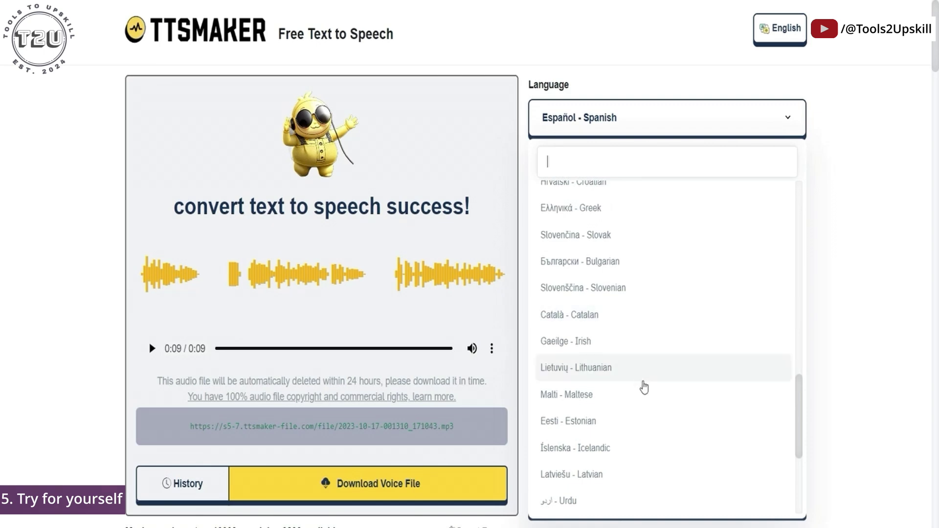
pyautogui.scroll(-4, 644, 386)
pyautogui.click(71, 419)
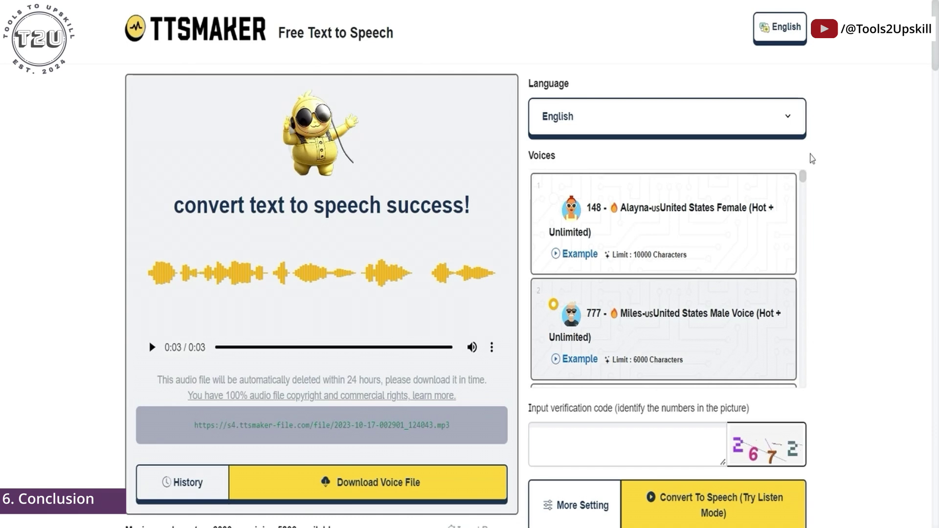
pyautogui.click(782, 122)
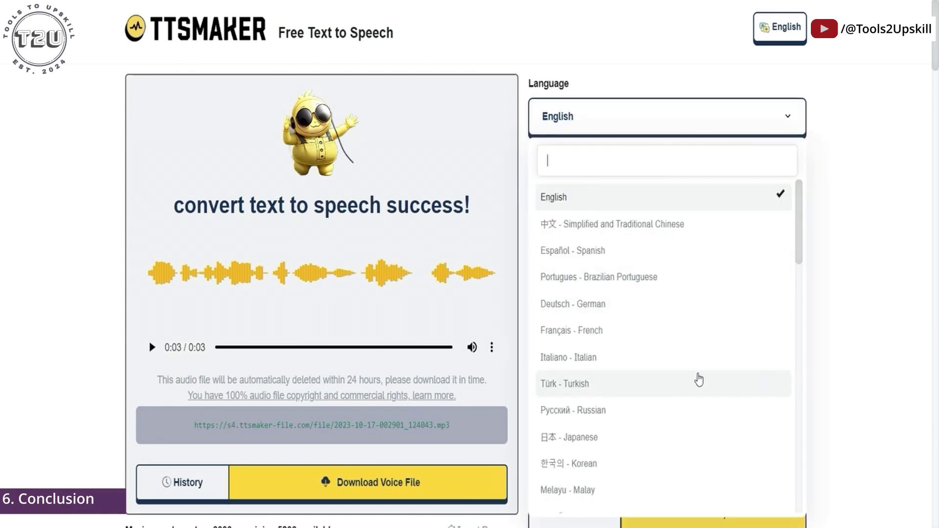
pyautogui.scroll(-10, 699, 380)
pyautogui.press('Escape')
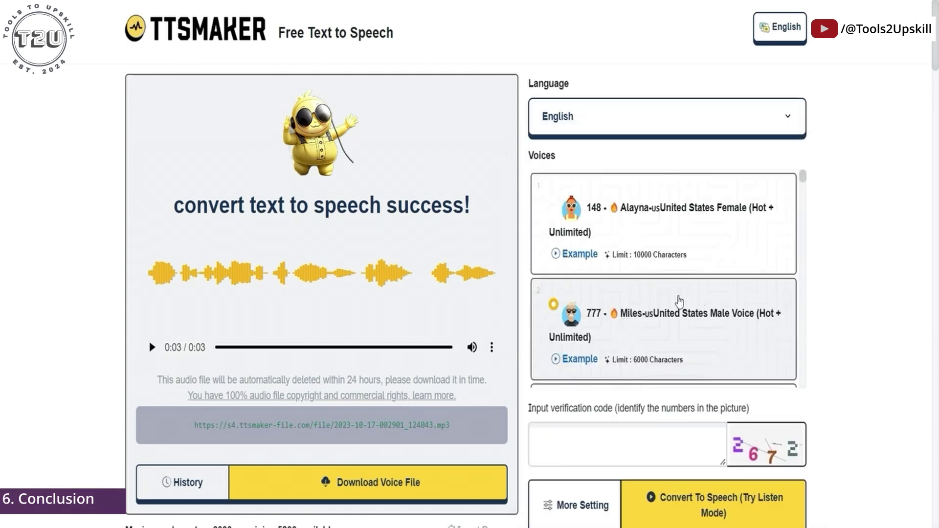
pyautogui.moveTo(804, 182); pyautogui.dragTo(808, 163)
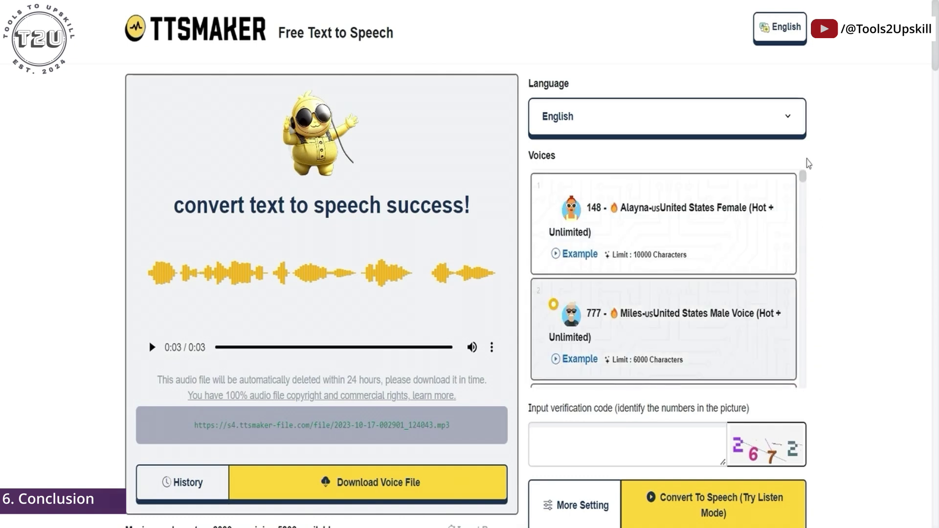